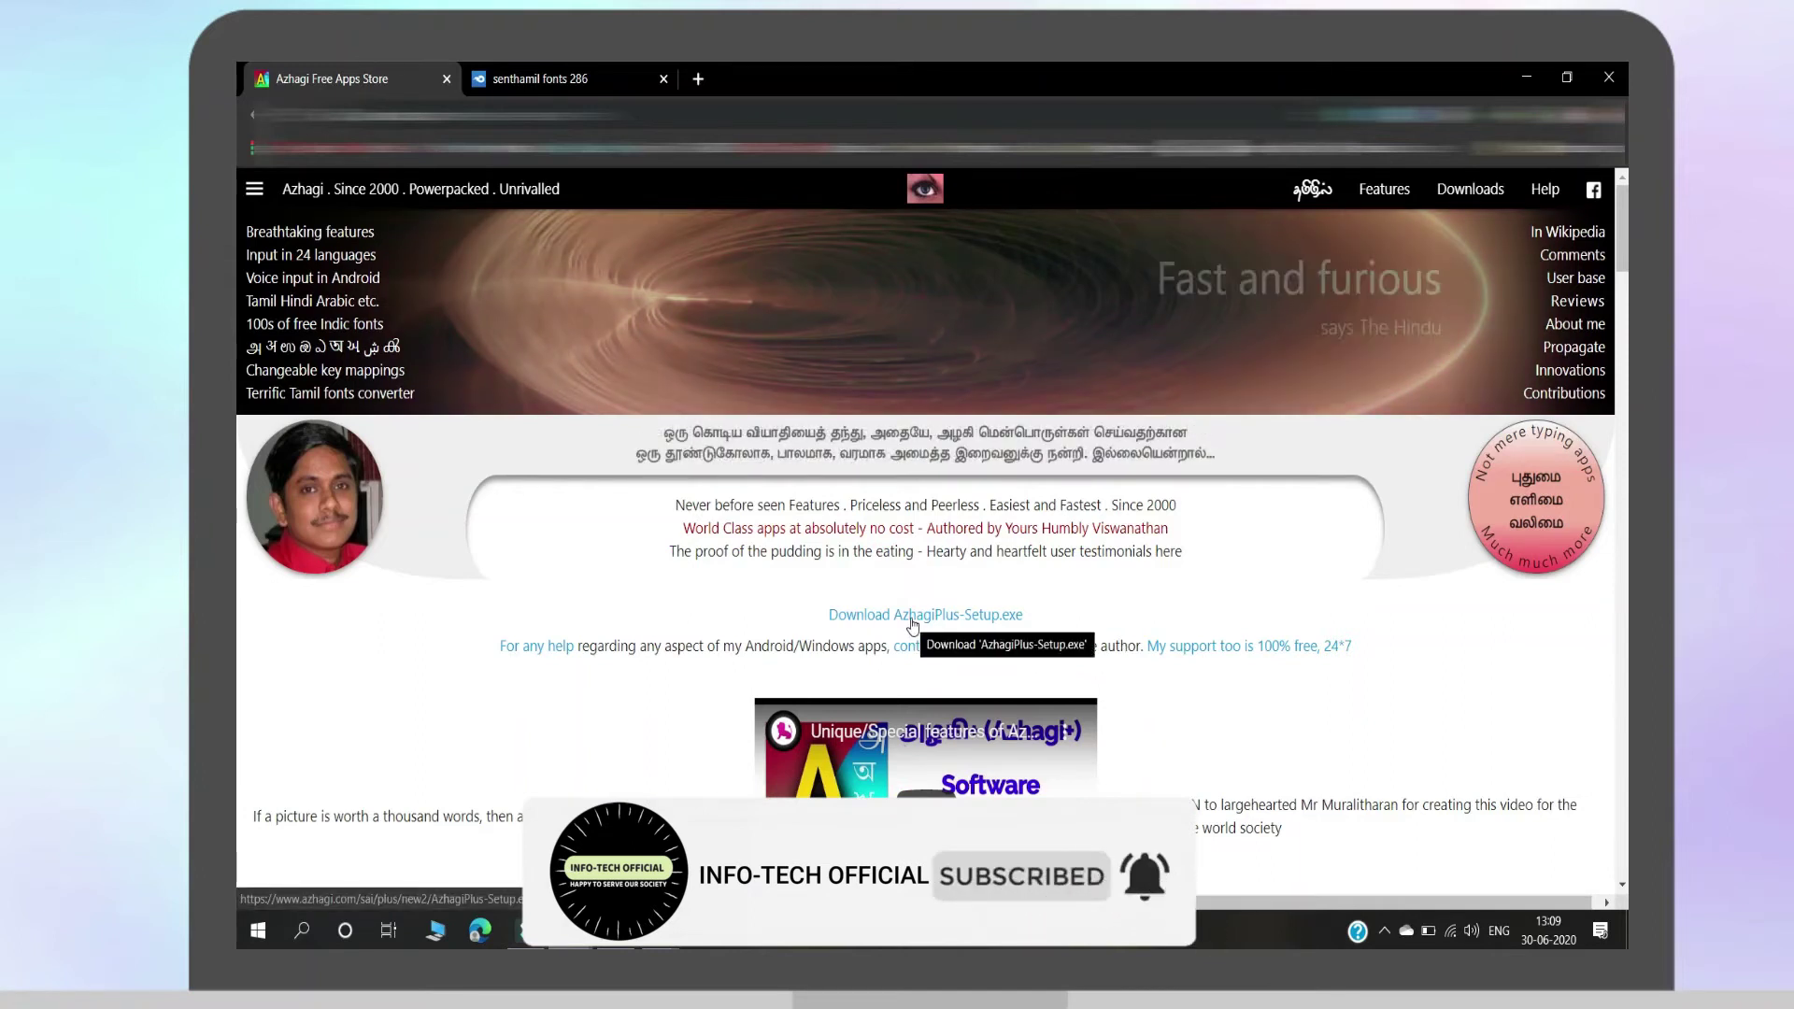
Save AzhagiPlus-Setup.exe, then start the senthamil fonts 286 download from MediaFire.
click(913, 614)
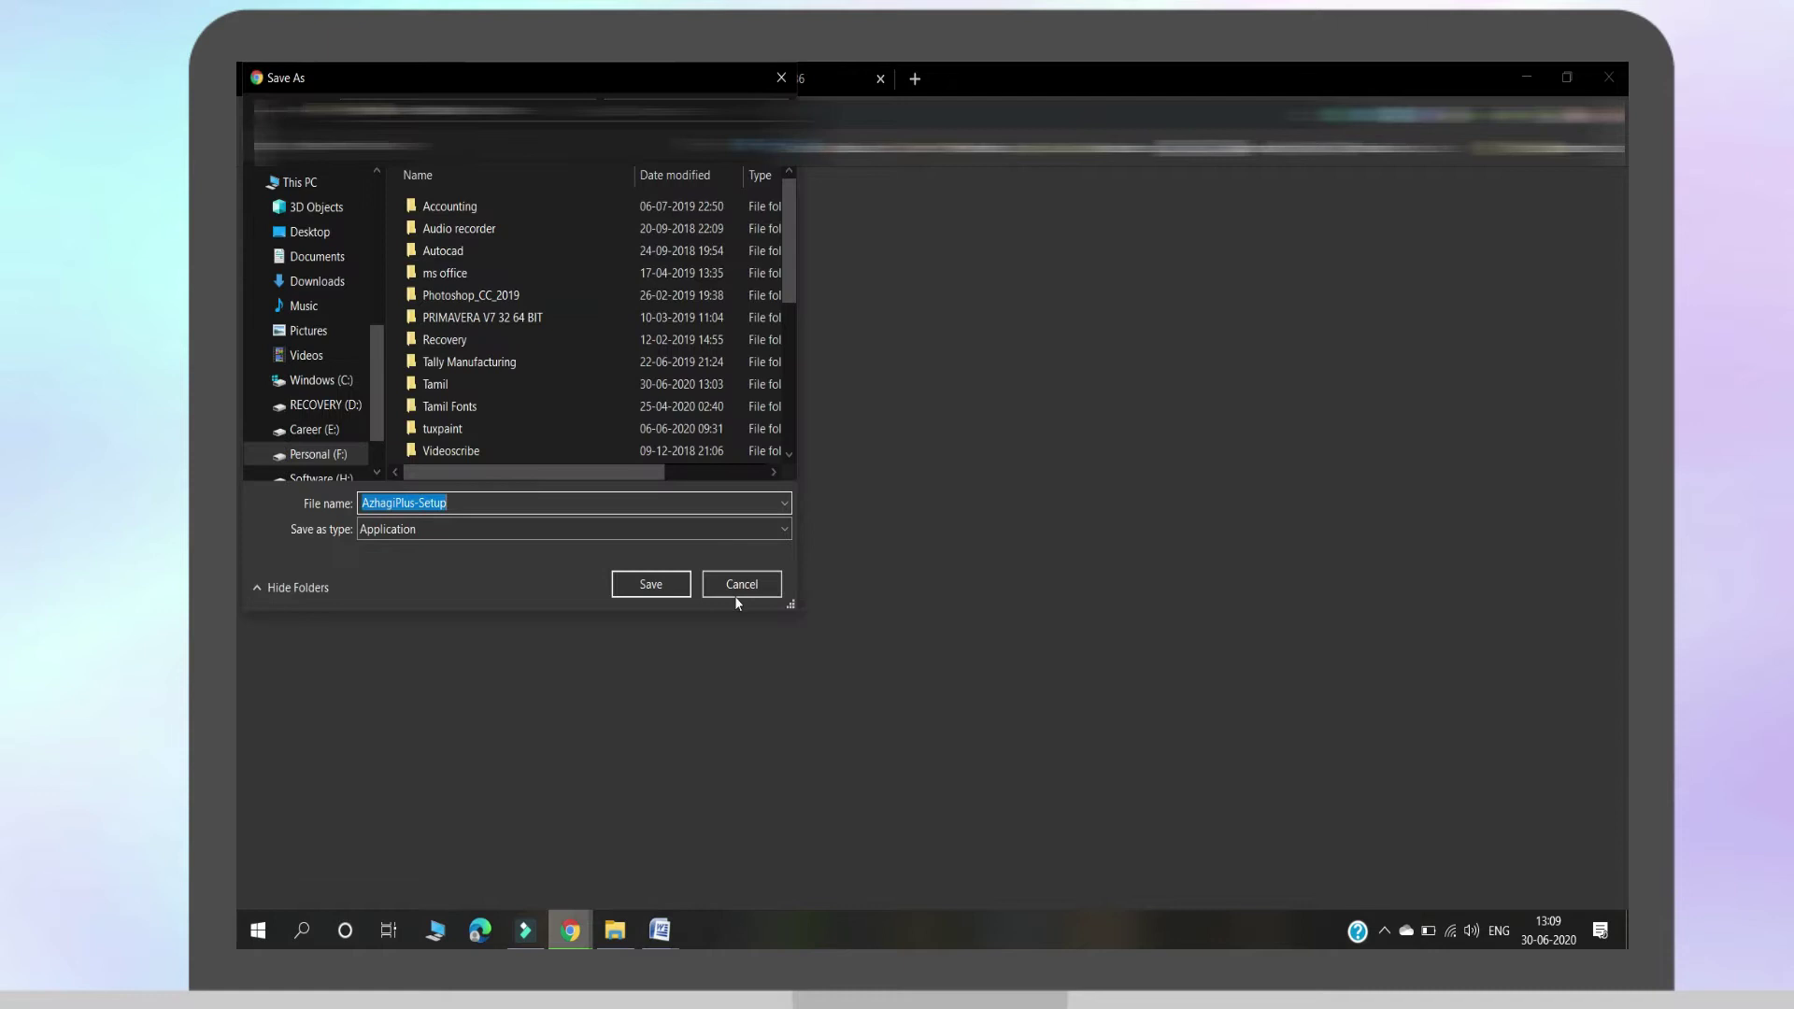
click(660, 592)
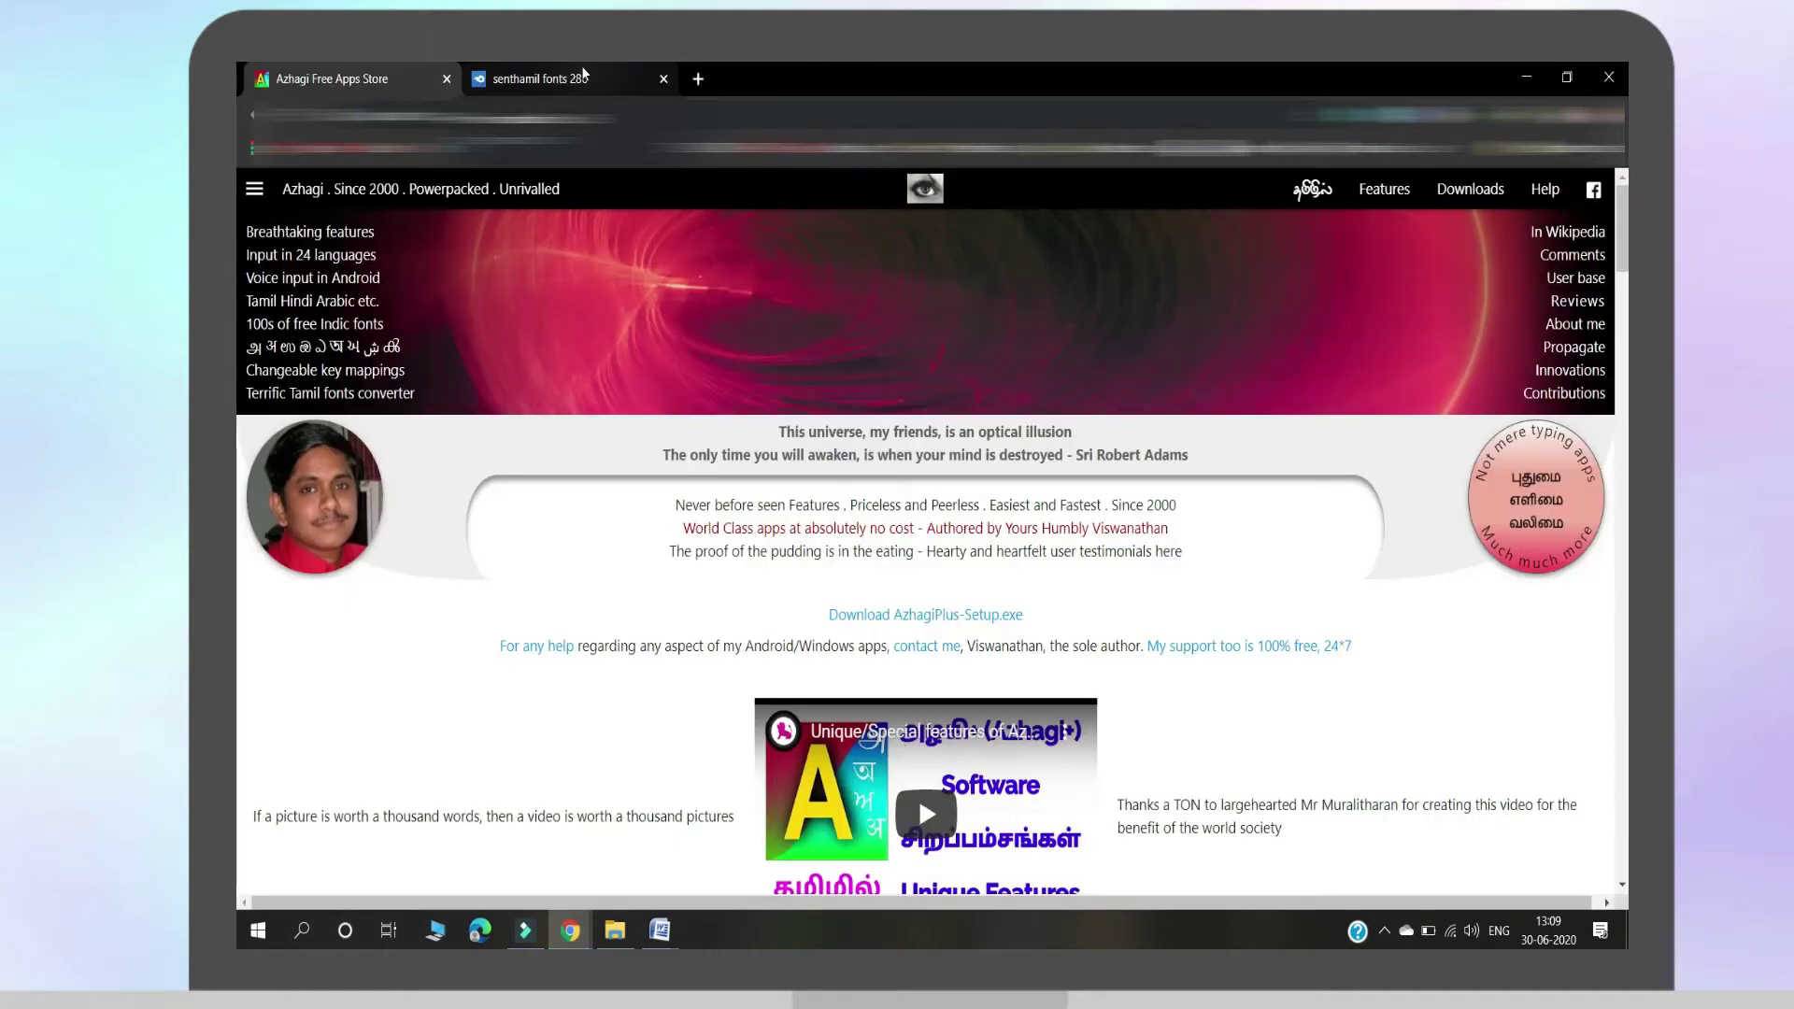
click(581, 65)
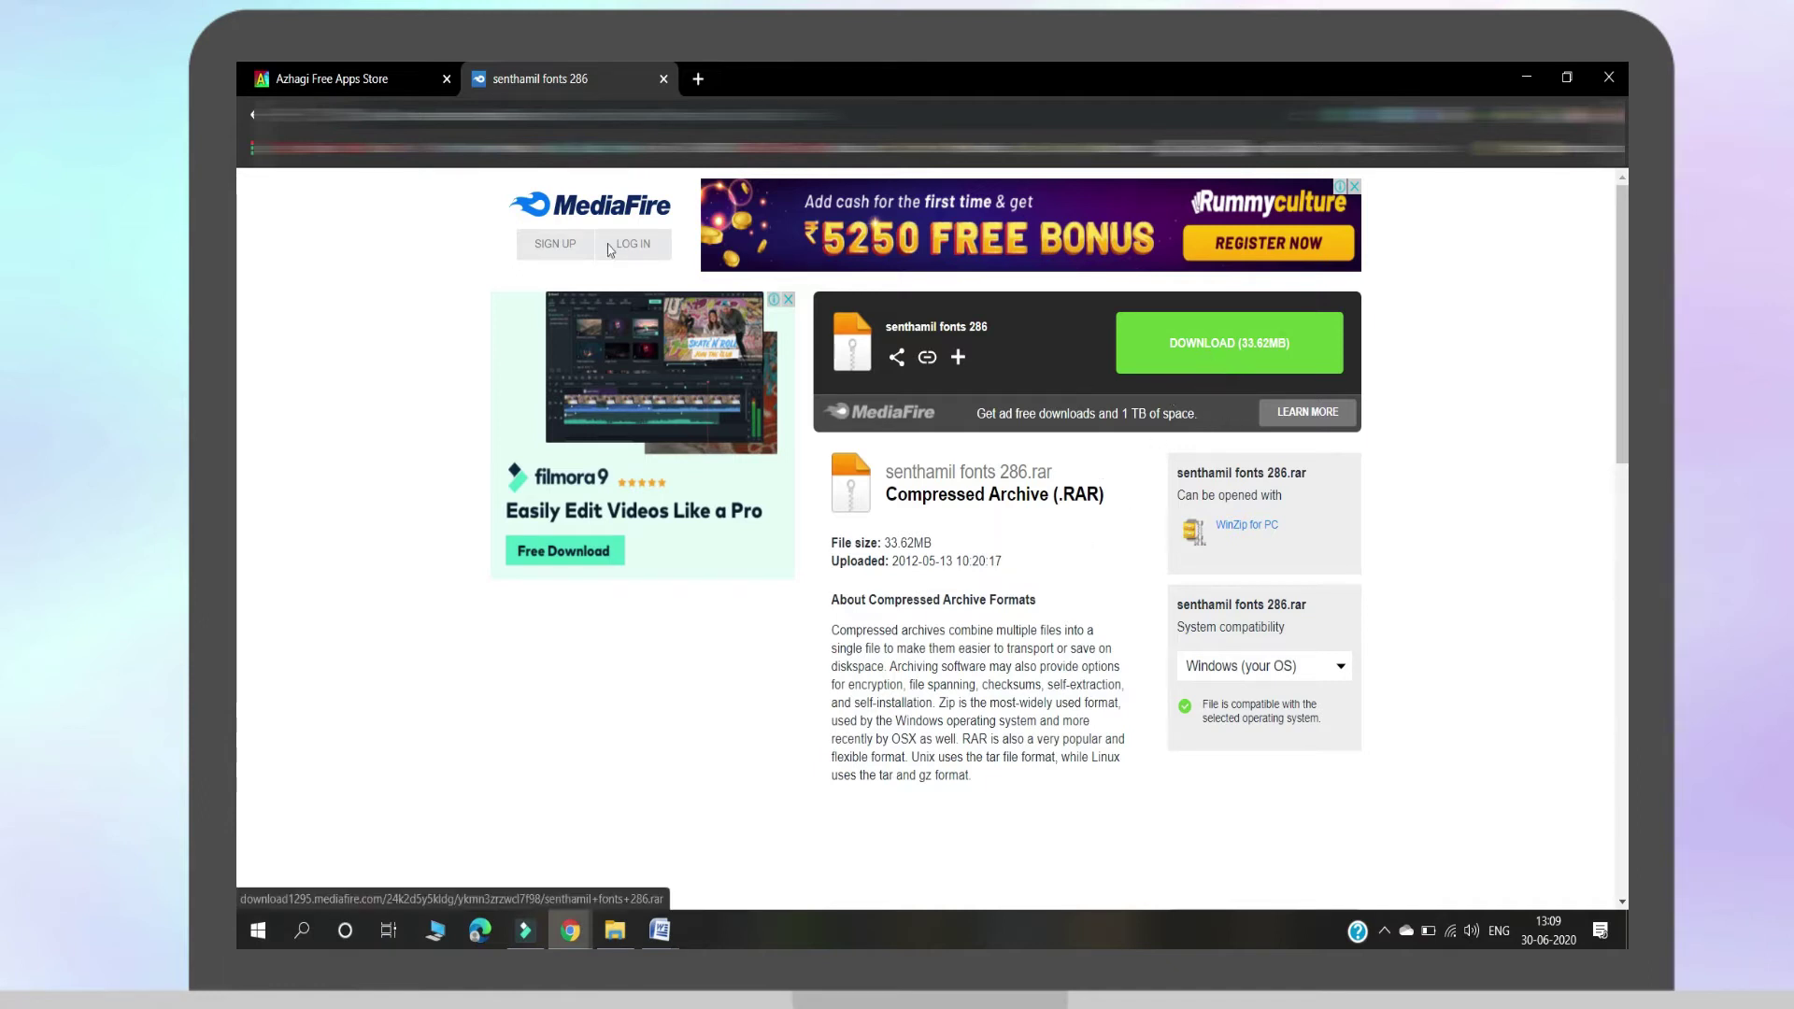
click(1183, 367)
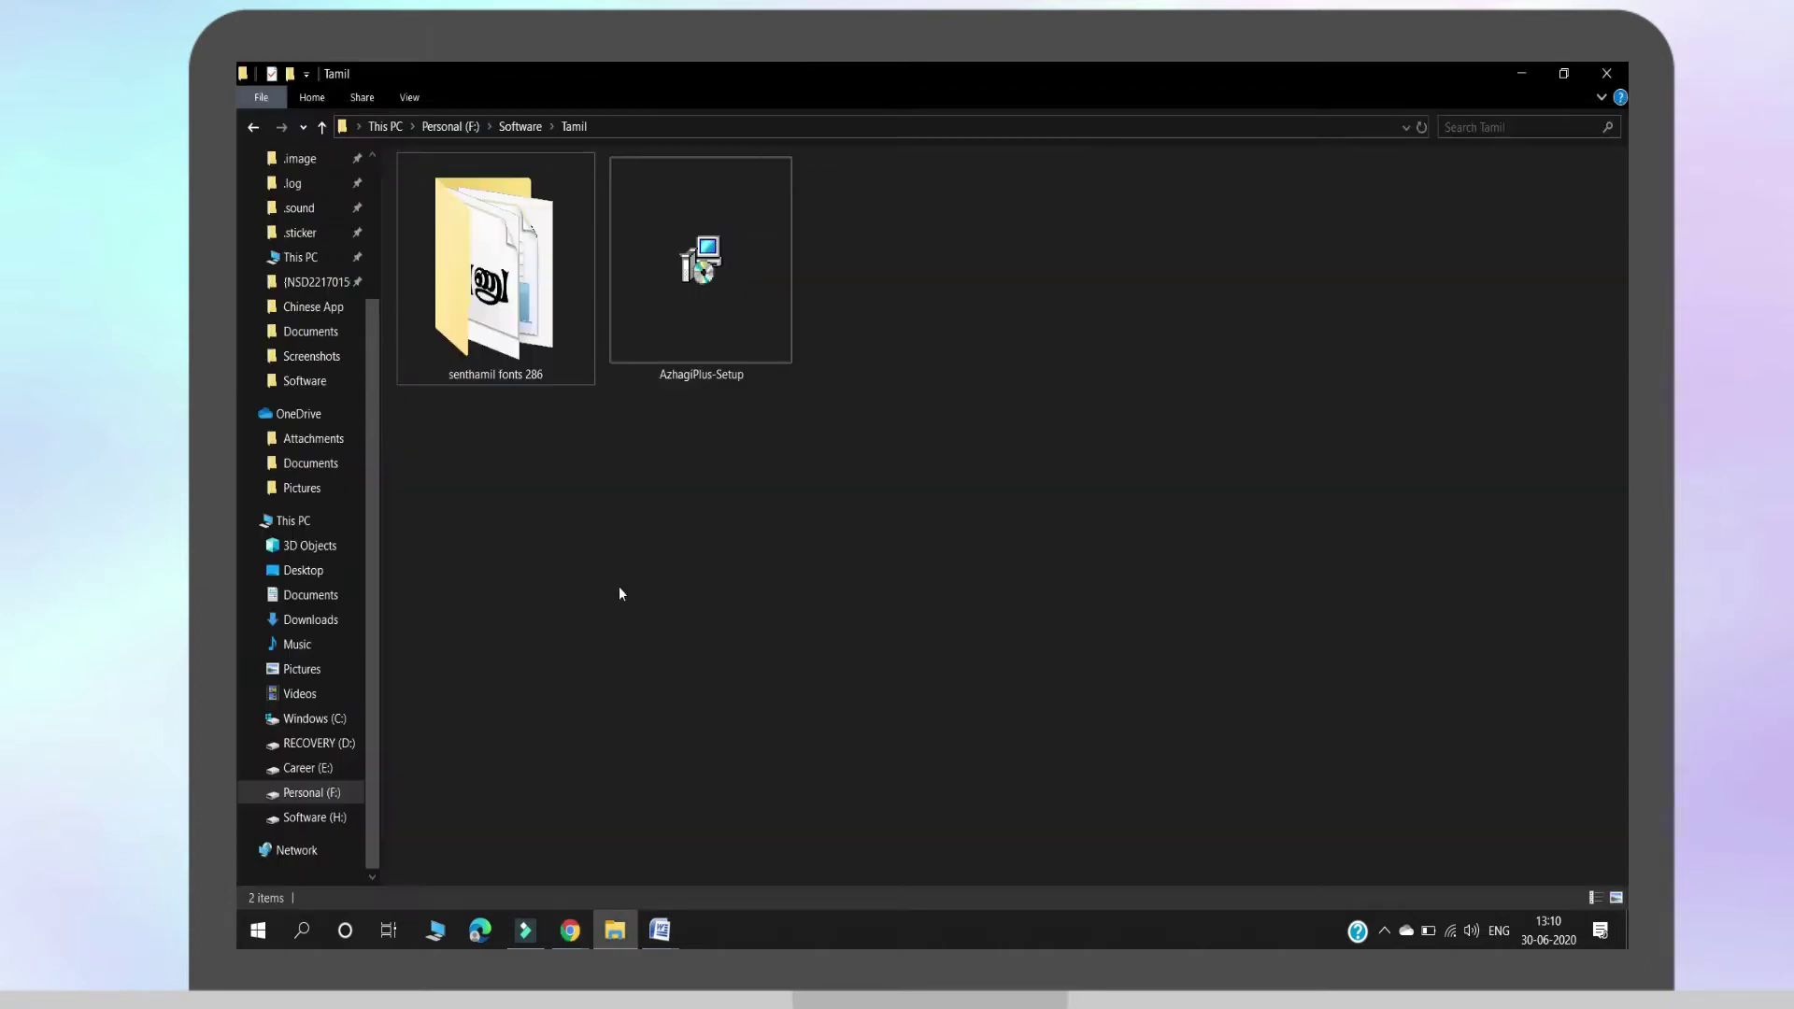
Launch AzhagiPlus-Setup from the Tamil folder and advance past the Welcome and Information pages.
double_click(709, 310)
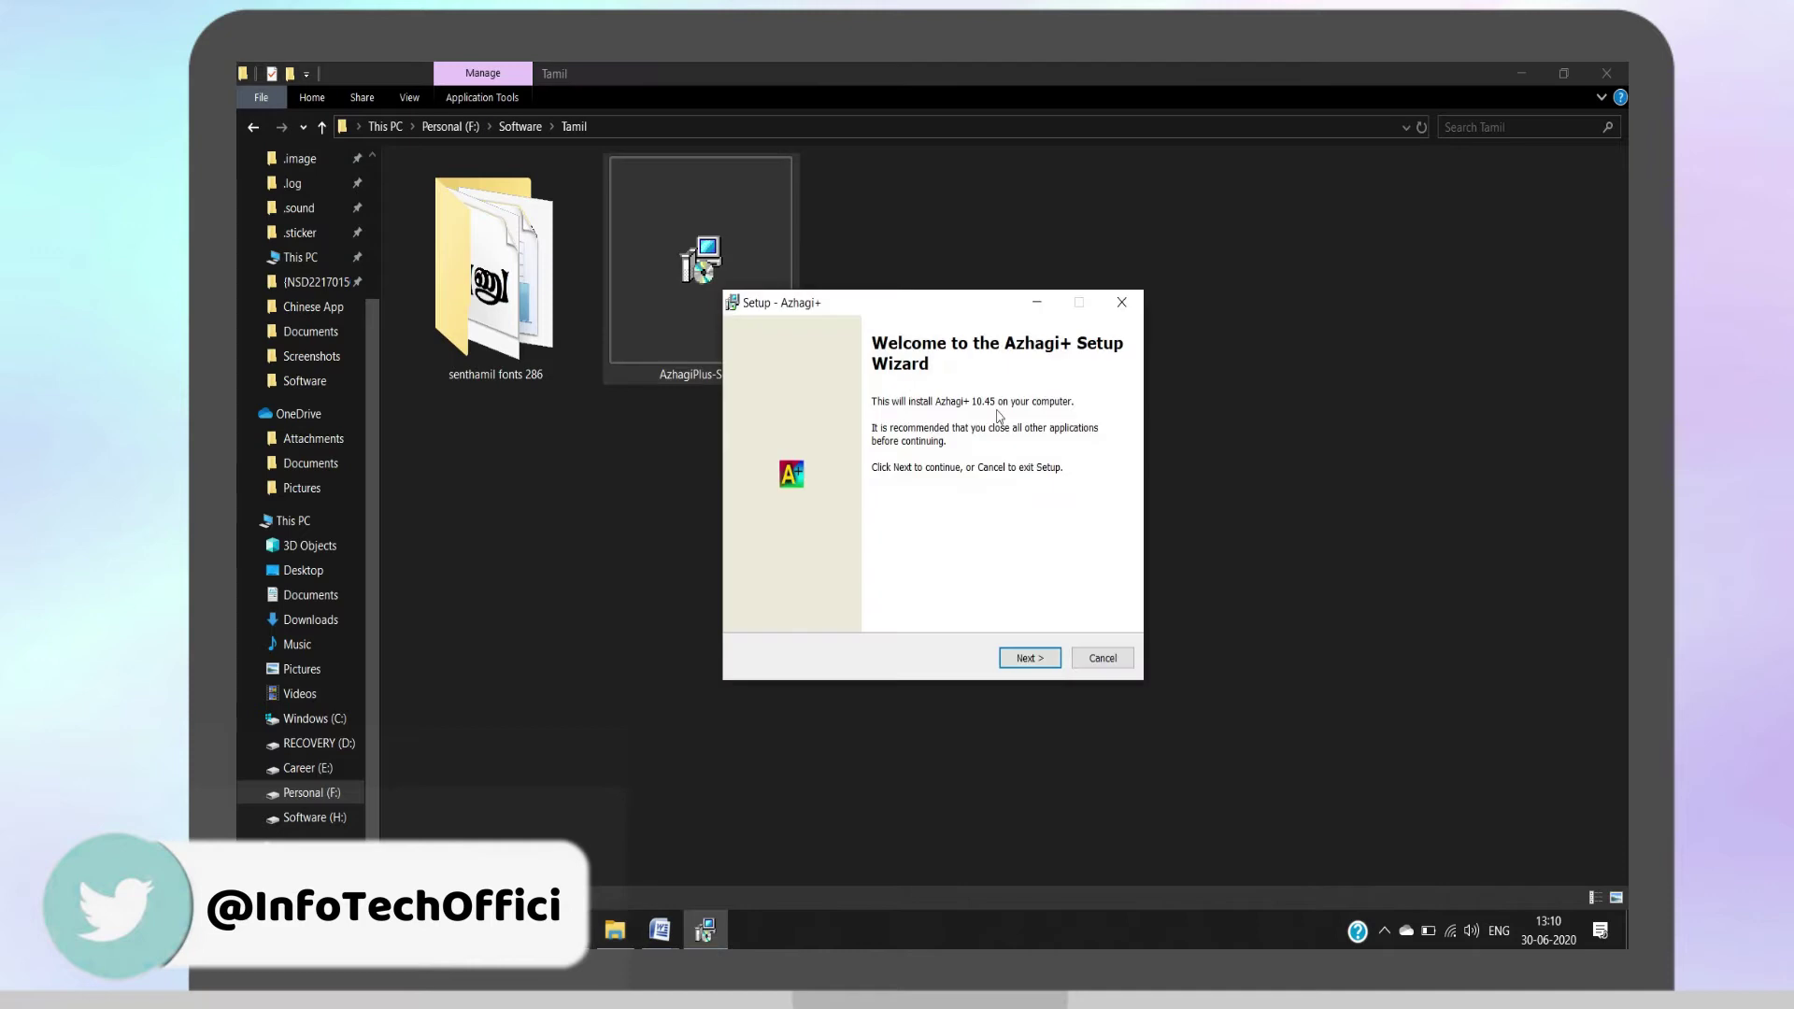
click(1025, 661)
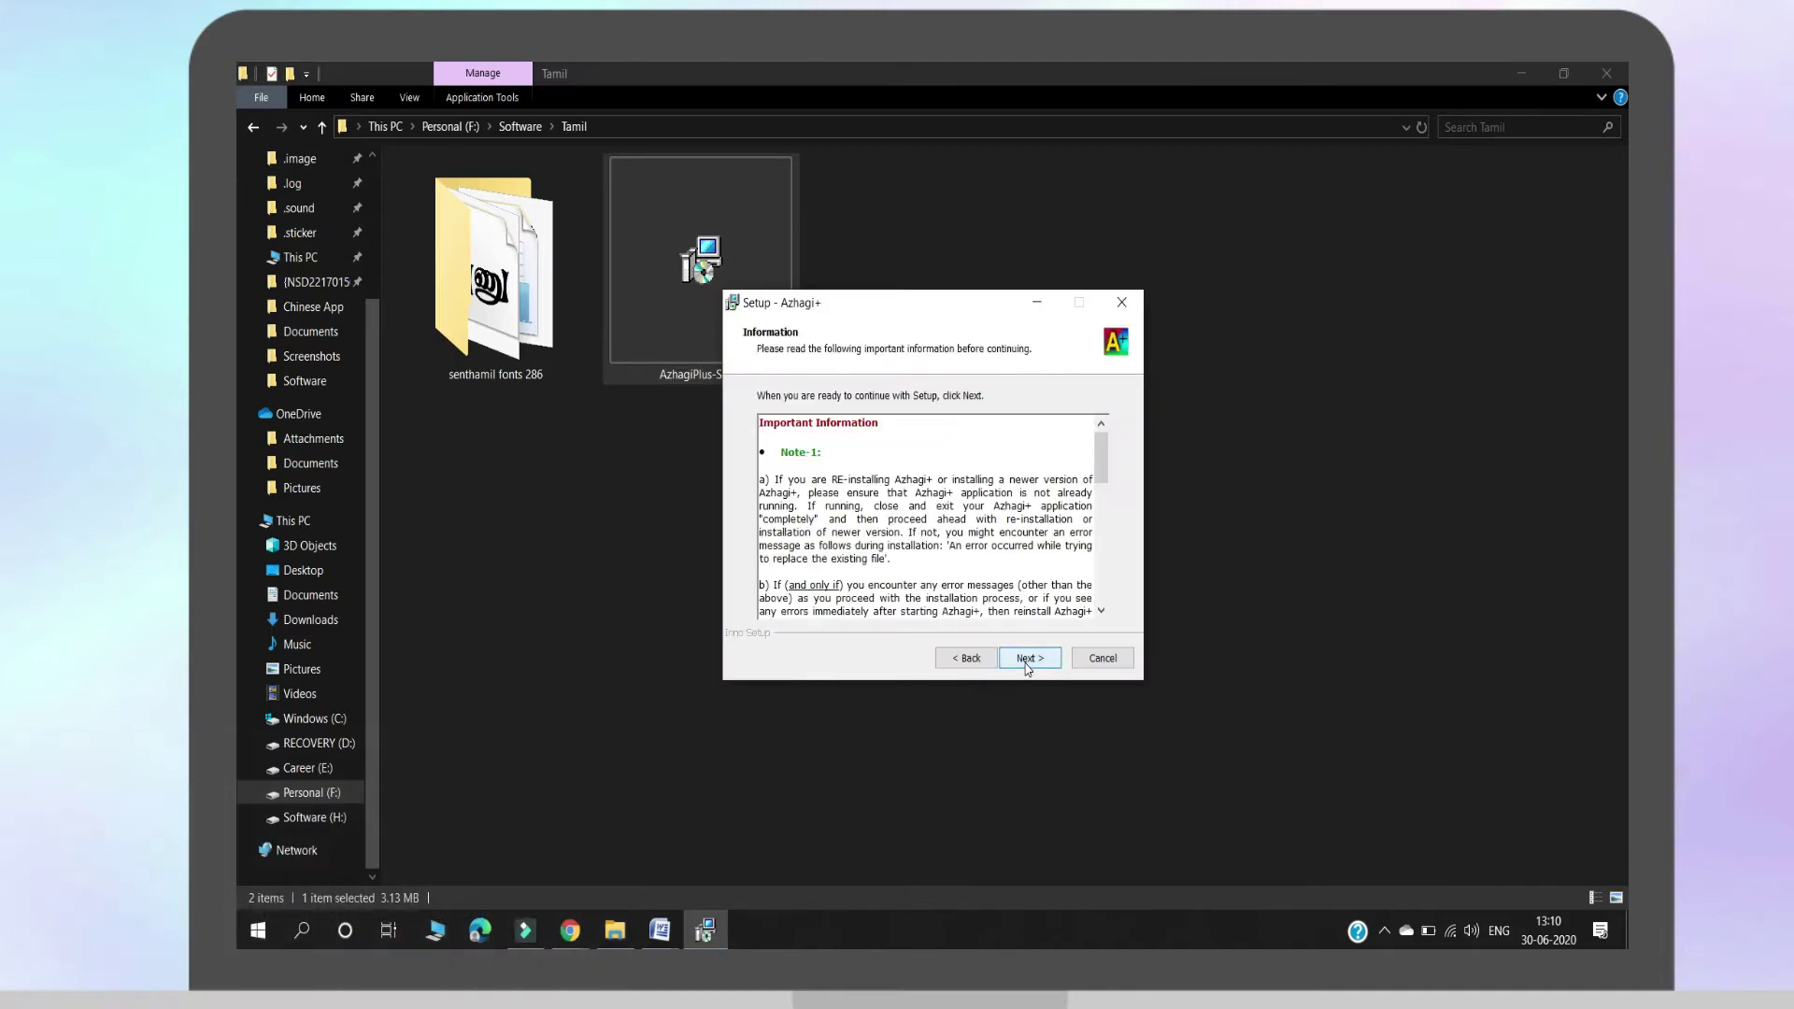
click(1026, 661)
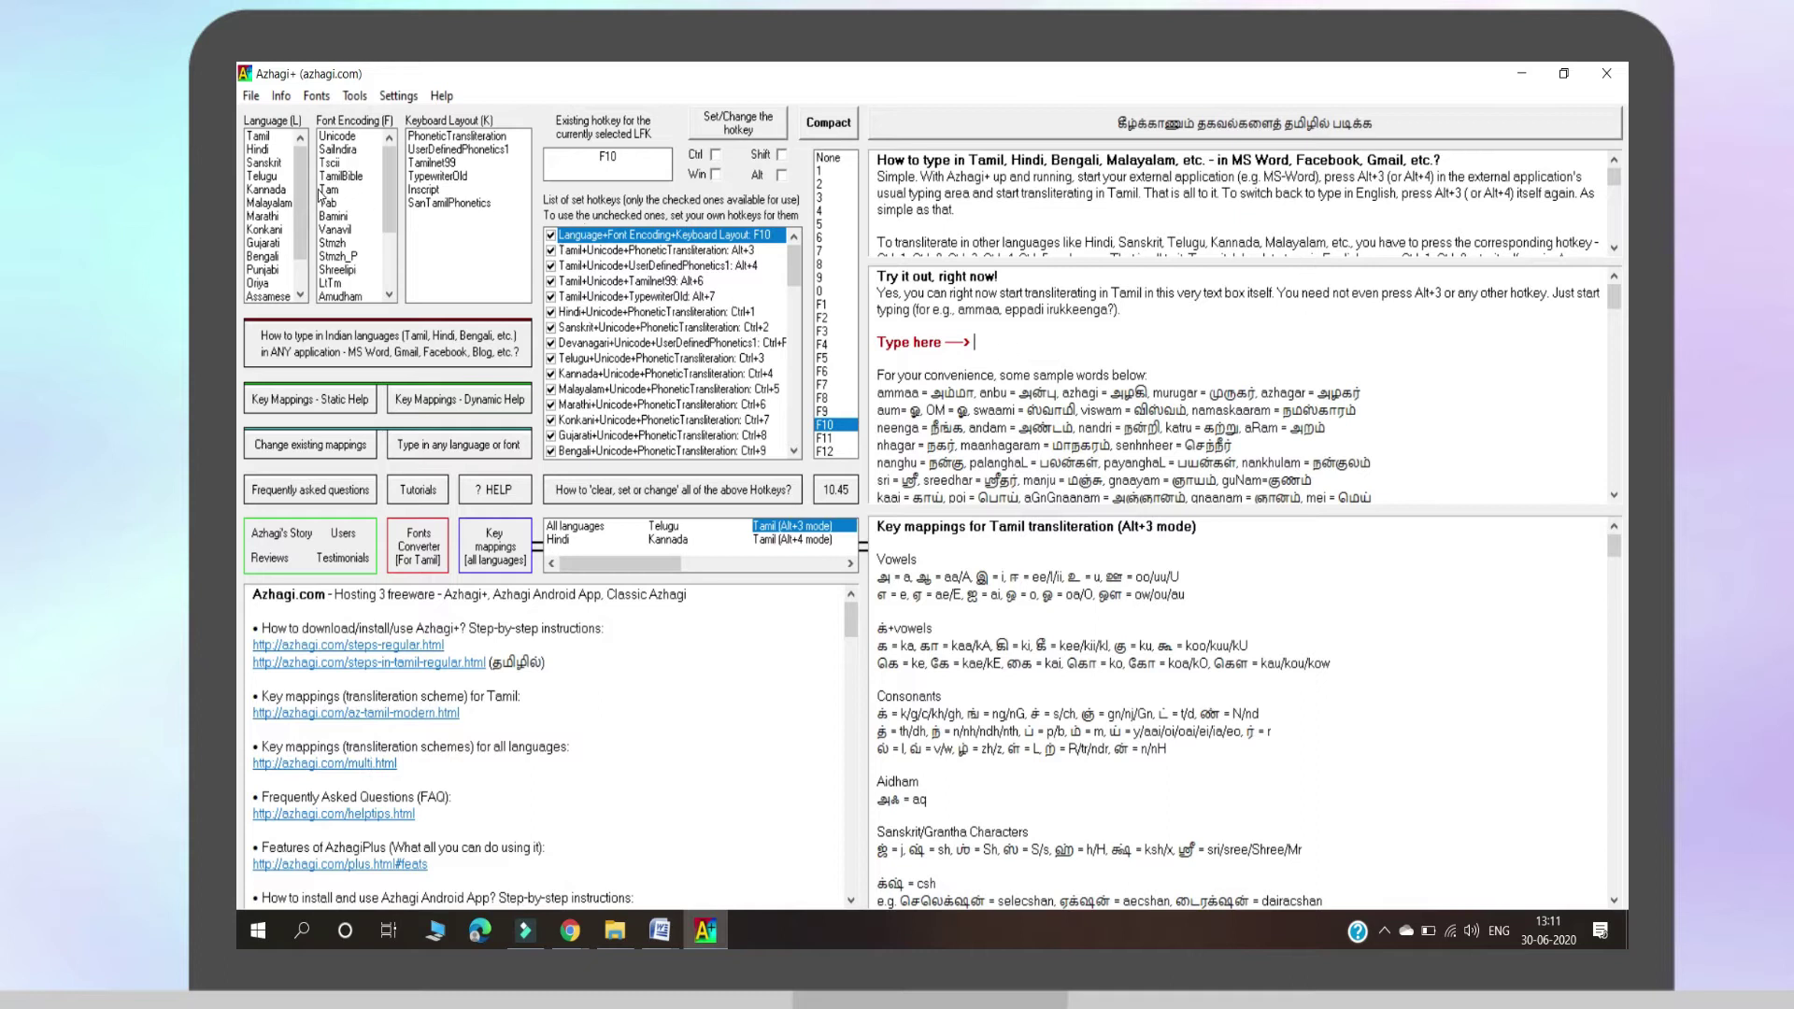
Choose Stmzh_P as the Tamil font encoding, keeping PhoneticTransliteration.
scroll(321, 194, down, 3)
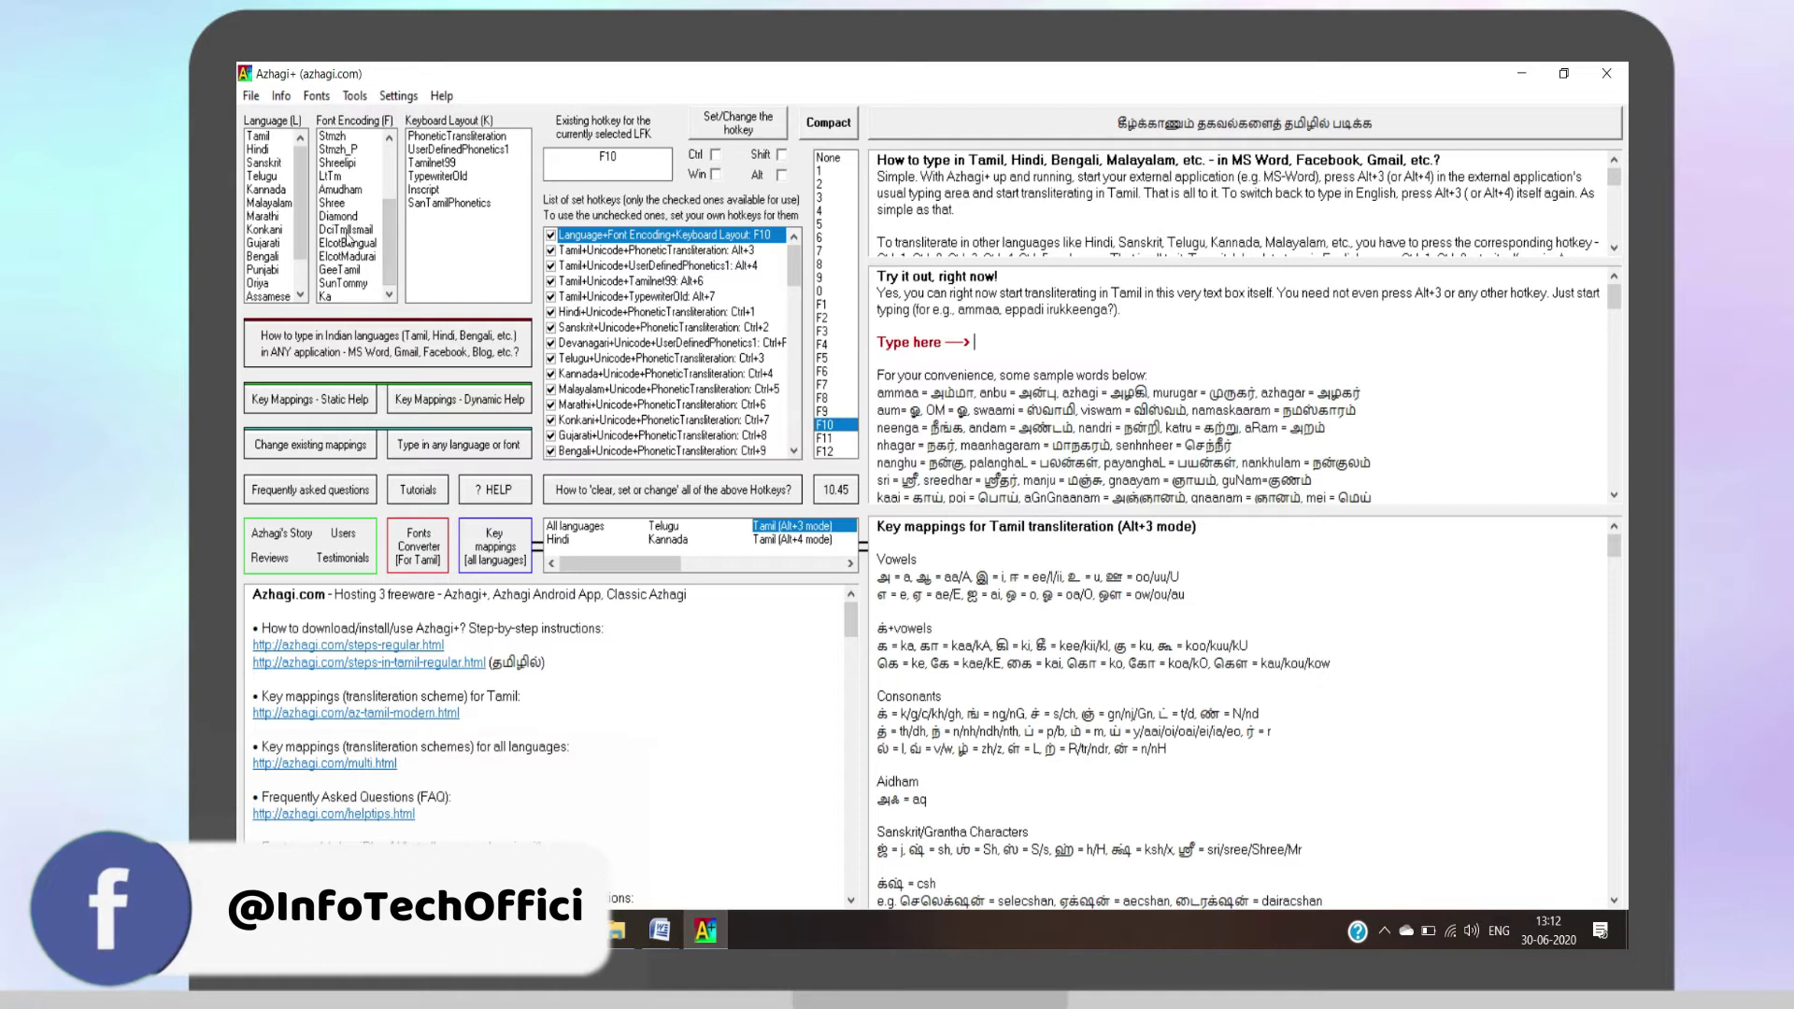
scroll(348, 236, up, 3)
scroll(348, 238, down, 2)
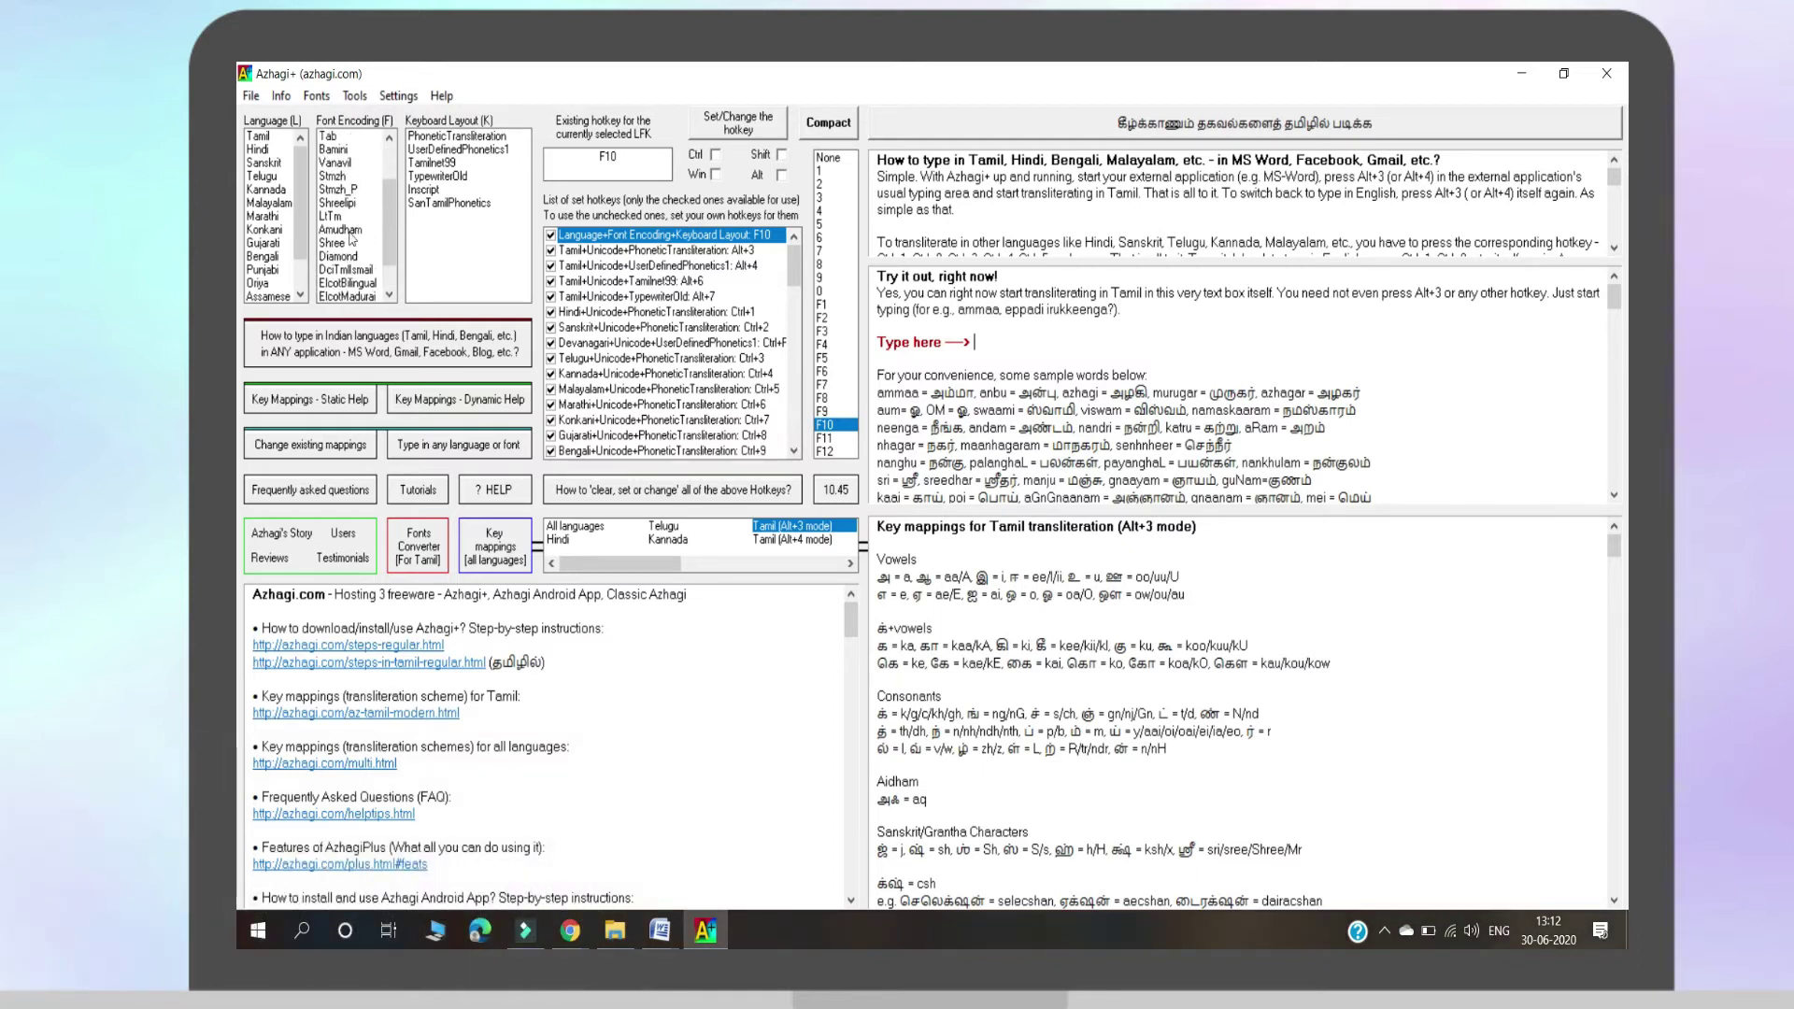
click(344, 191)
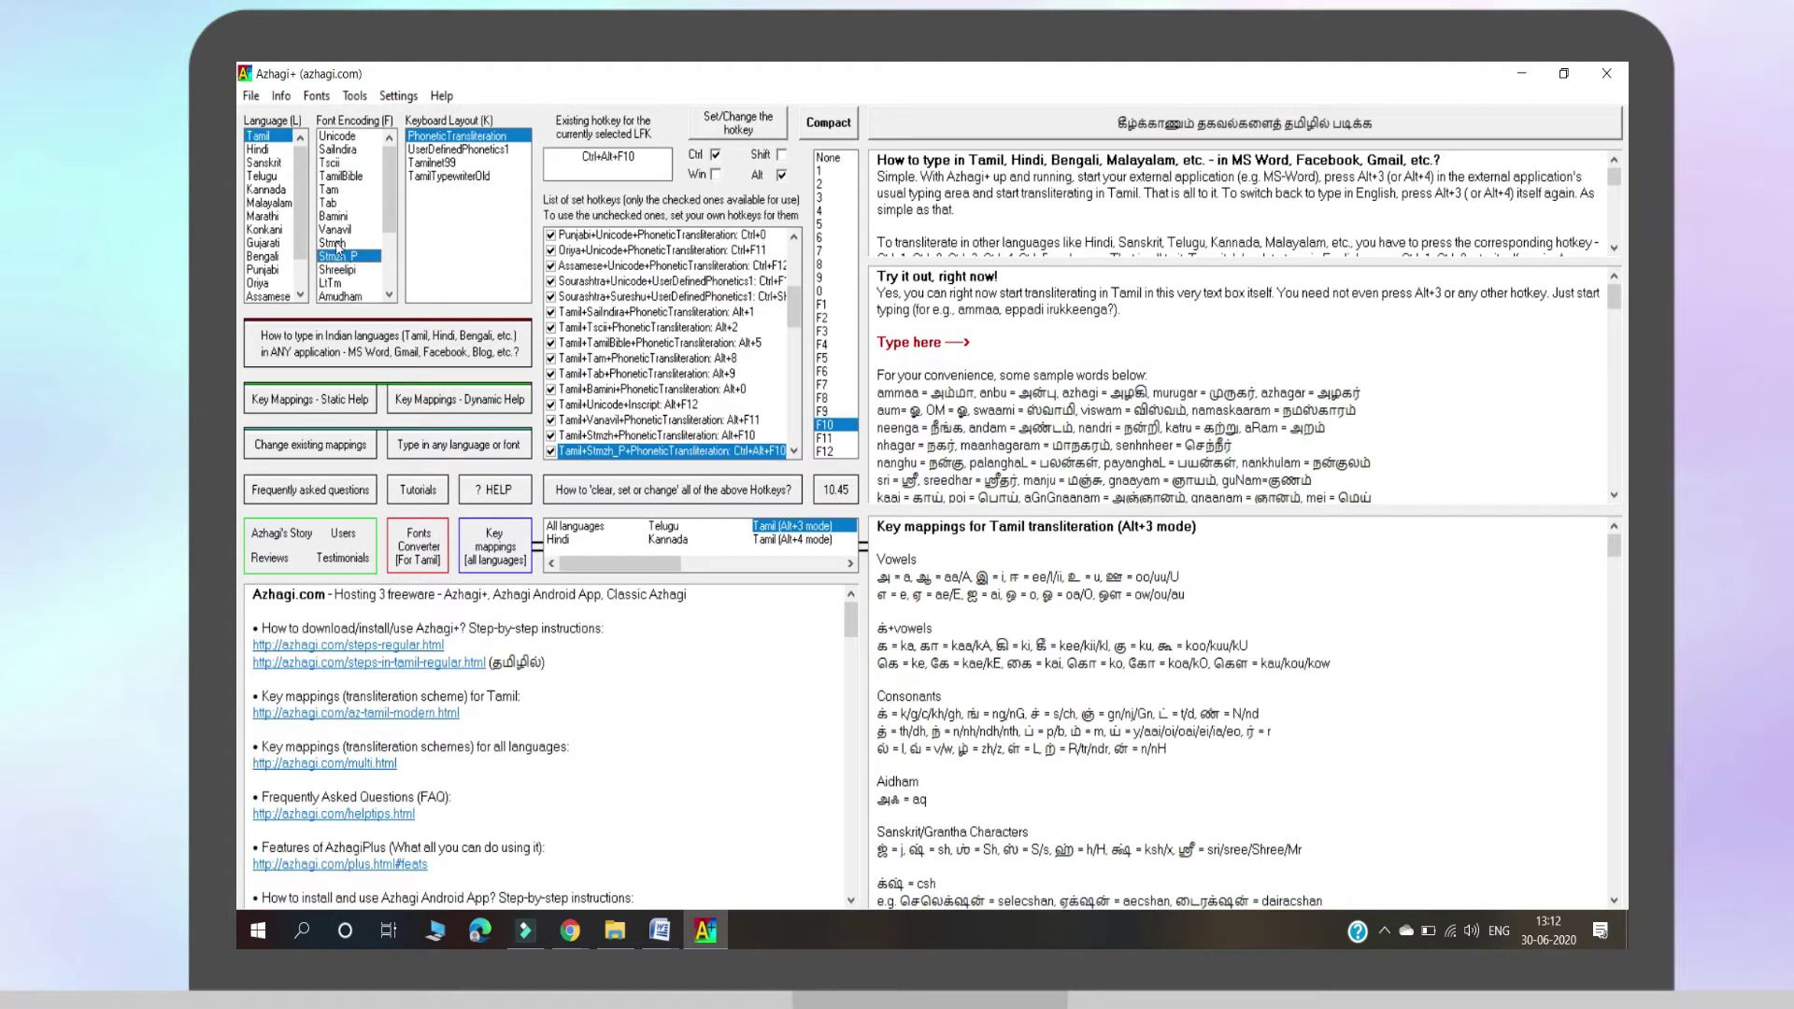
click(334, 244)
click(340, 257)
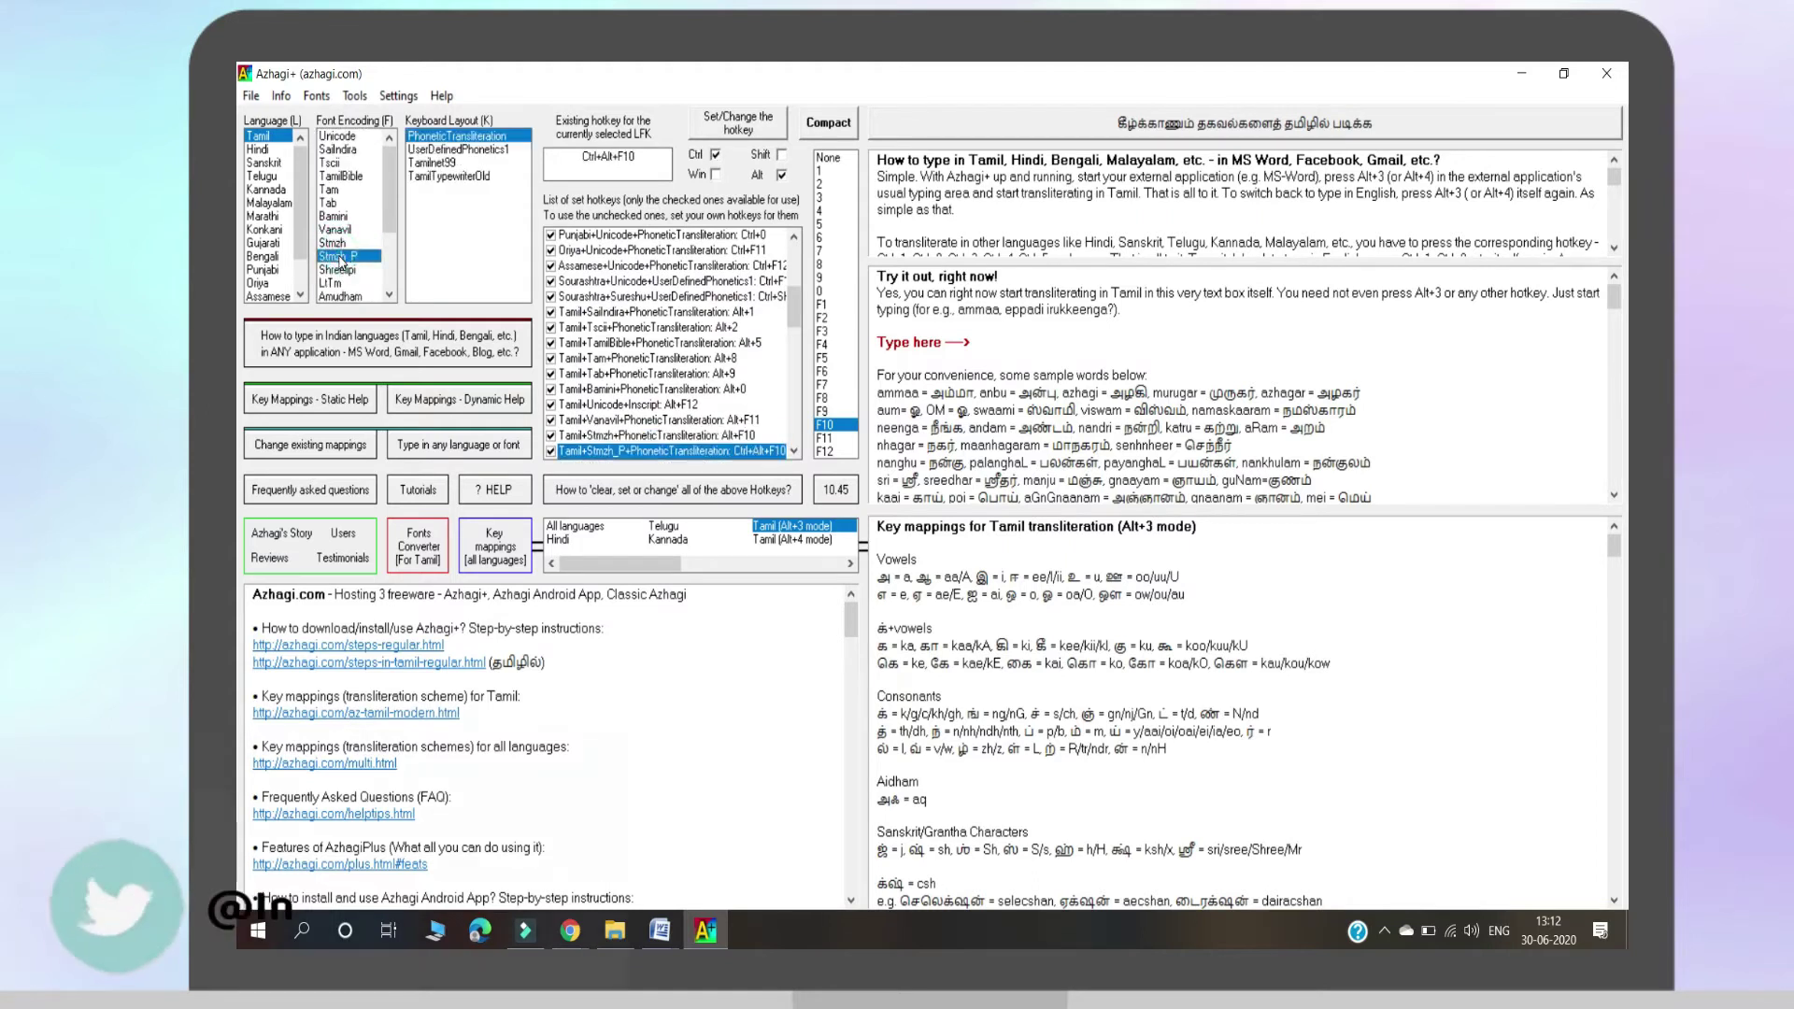
click(356, 262)
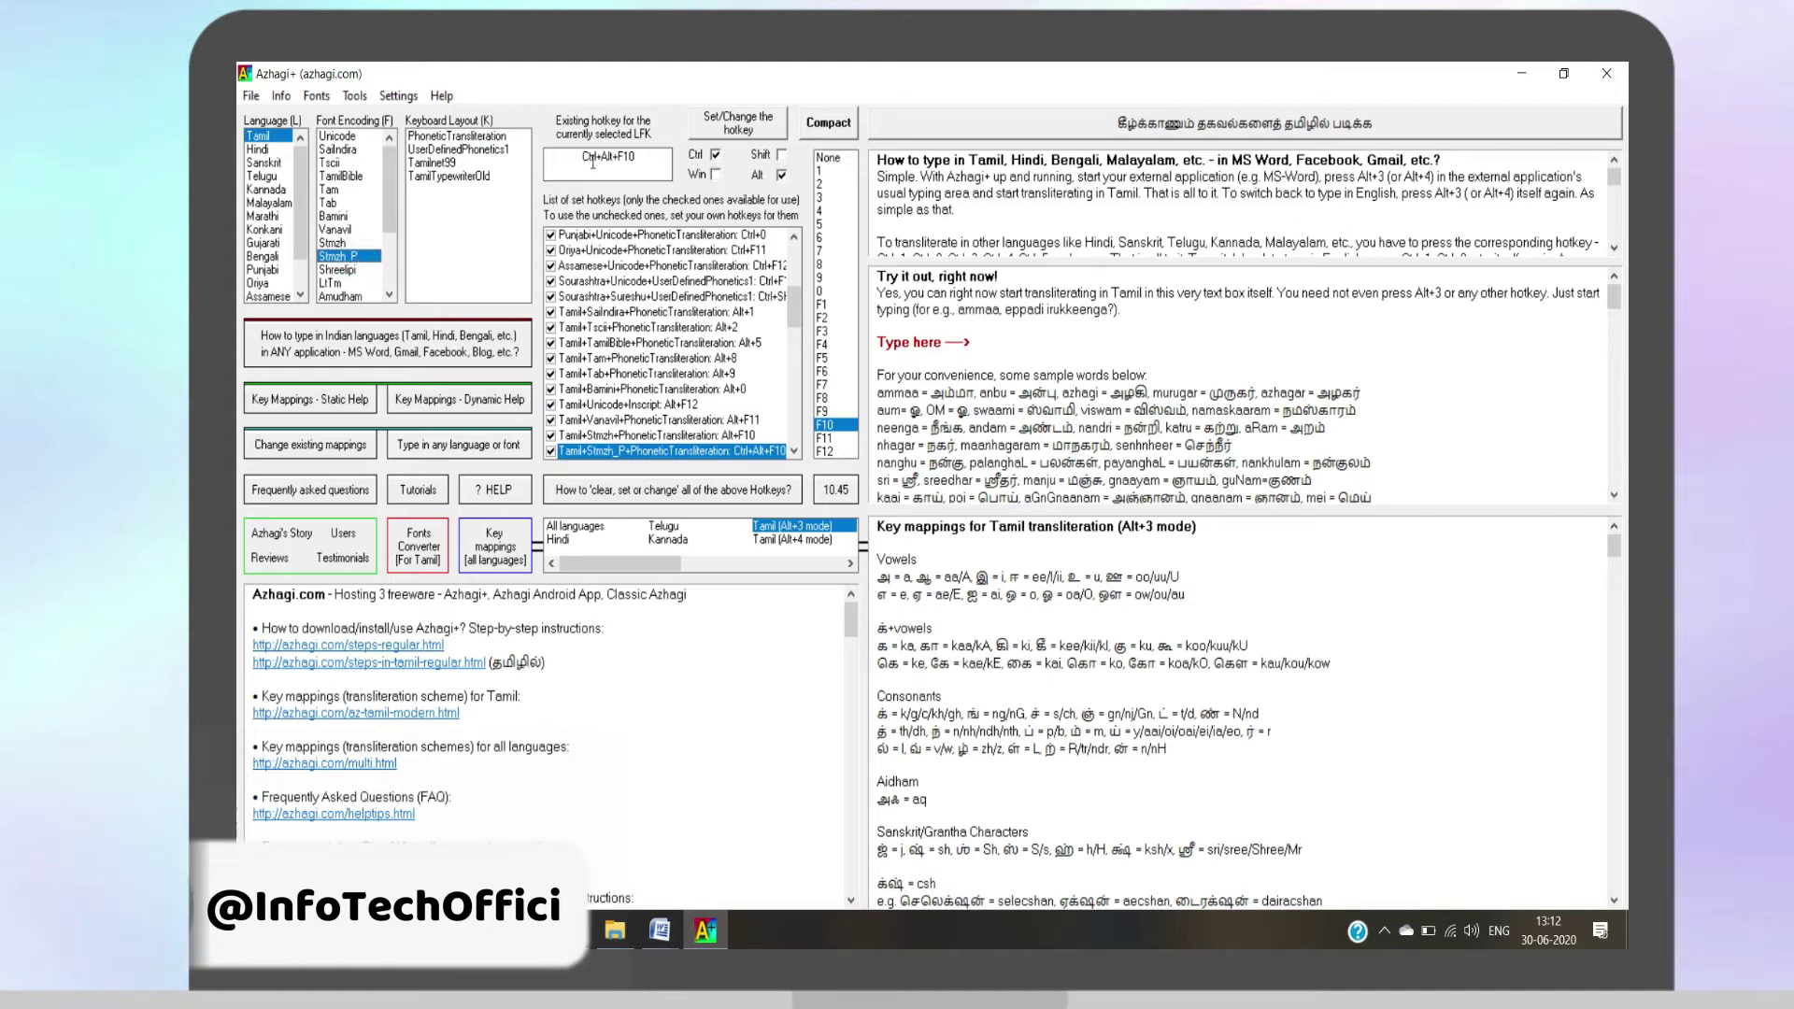
Confirm the Ctrl+Alt+F10 hotkey for Tamil Stmzh_P and select the sample word அம்மா.
click(642, 166)
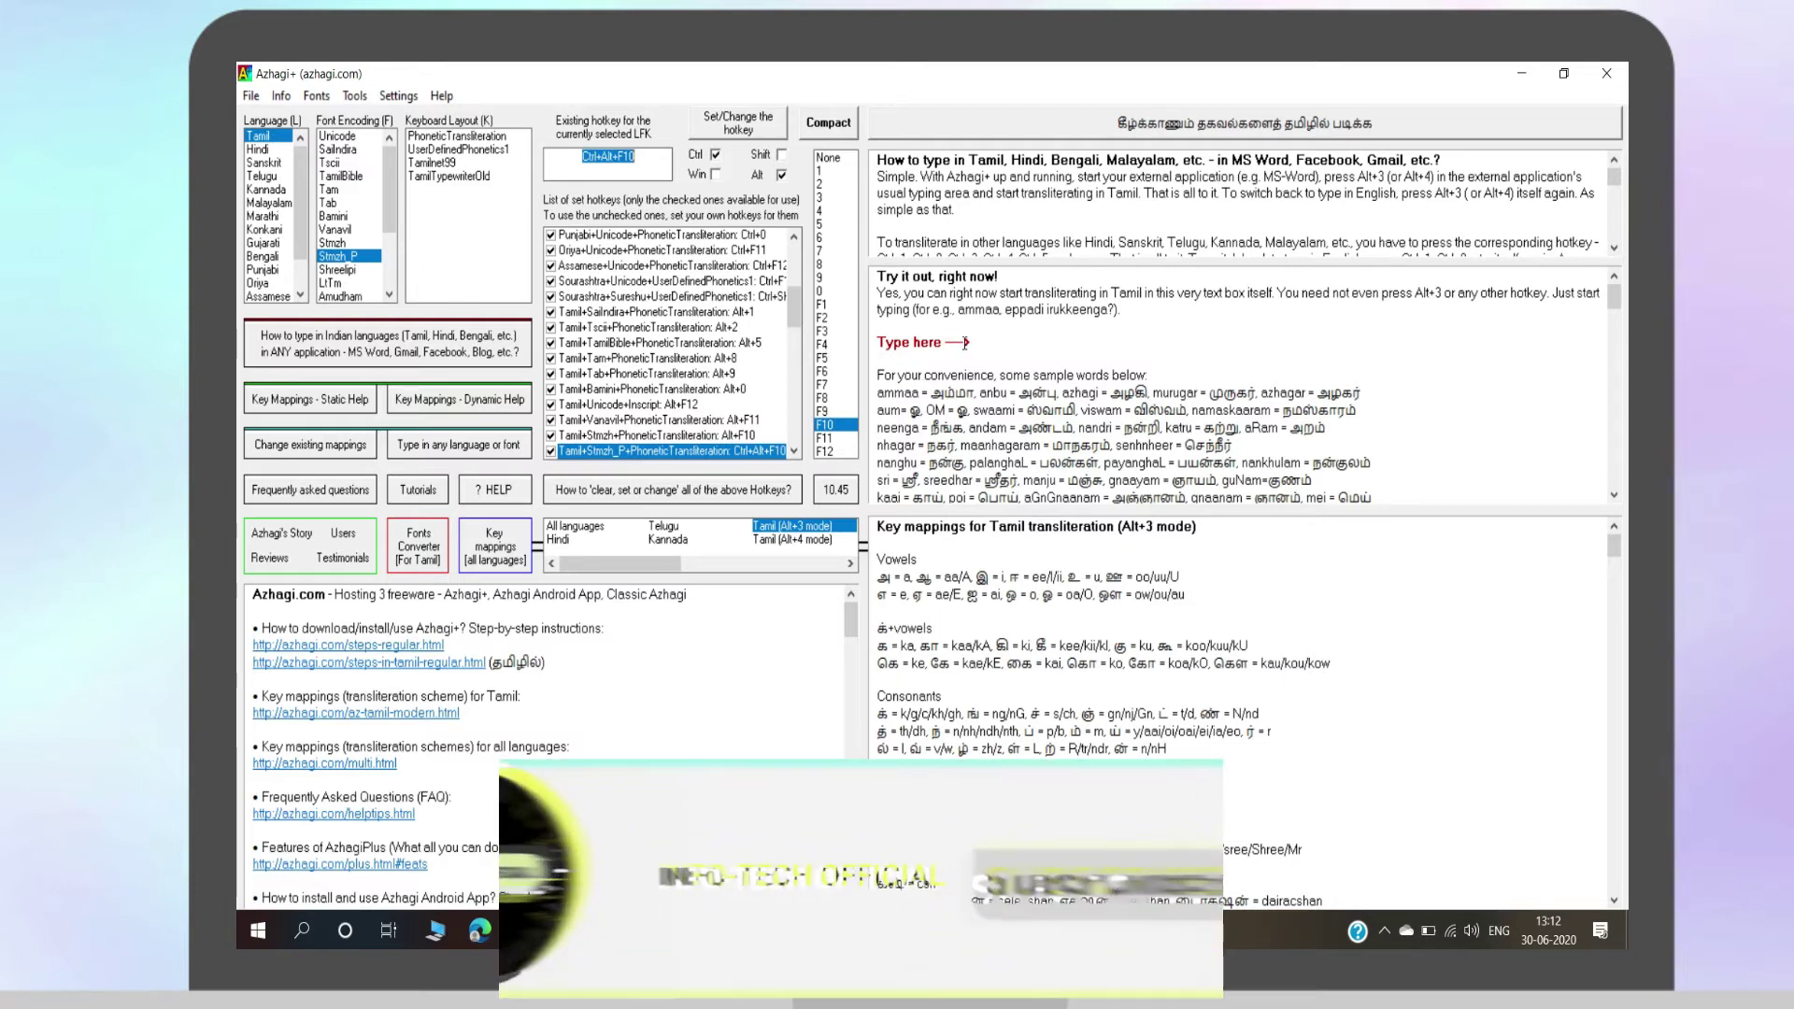
double_click(939, 387)
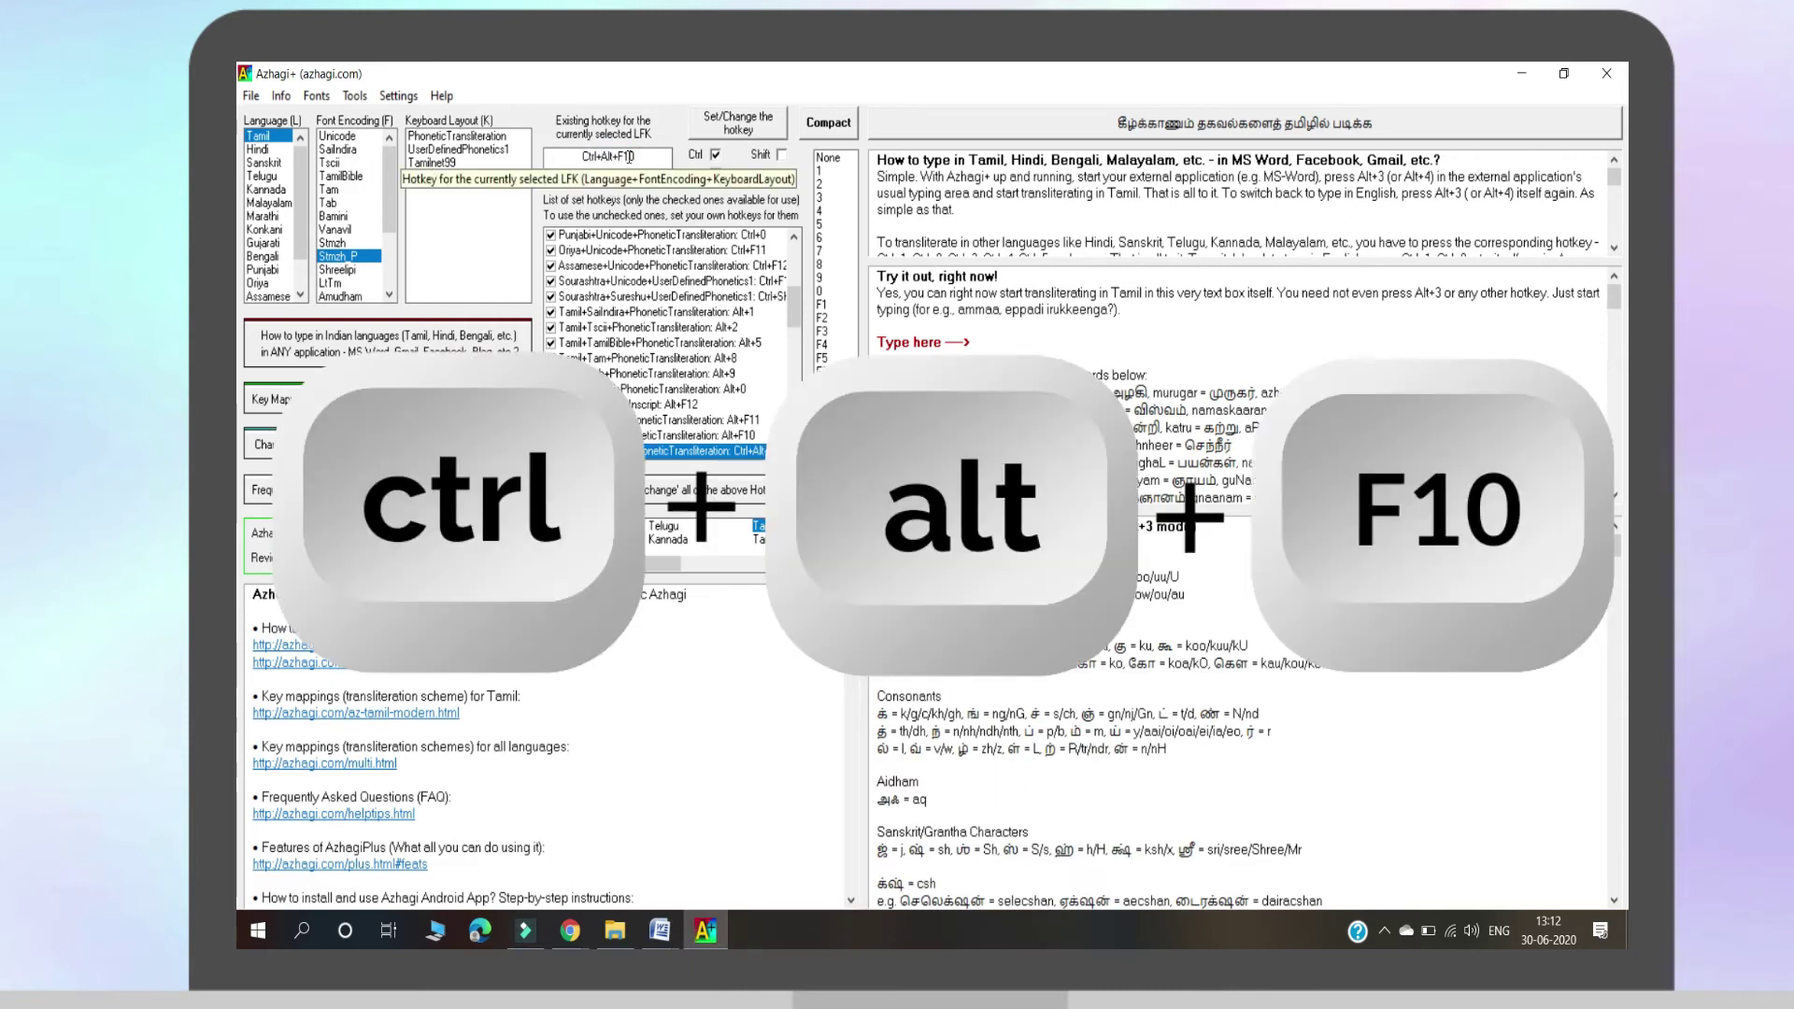
mouse_move(1385, 935)
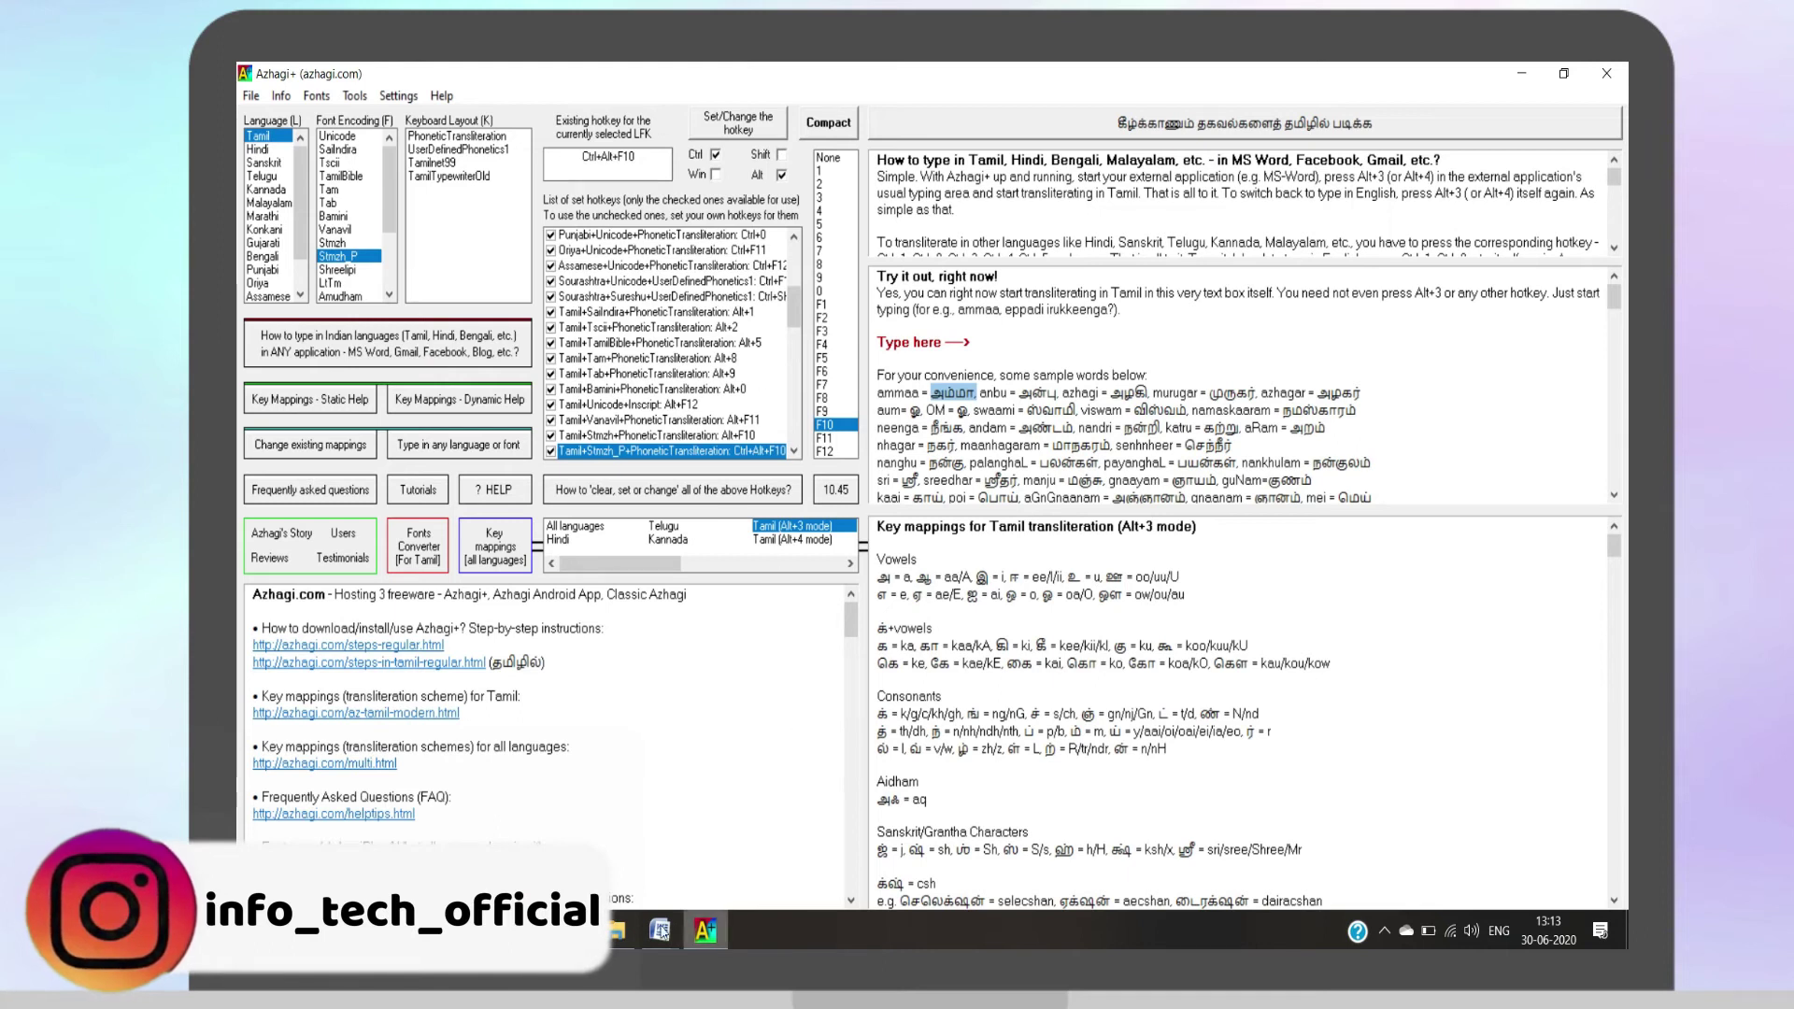
Open the senthamil fonts 286 folder and show its files as extra large icons.
click(633, 931)
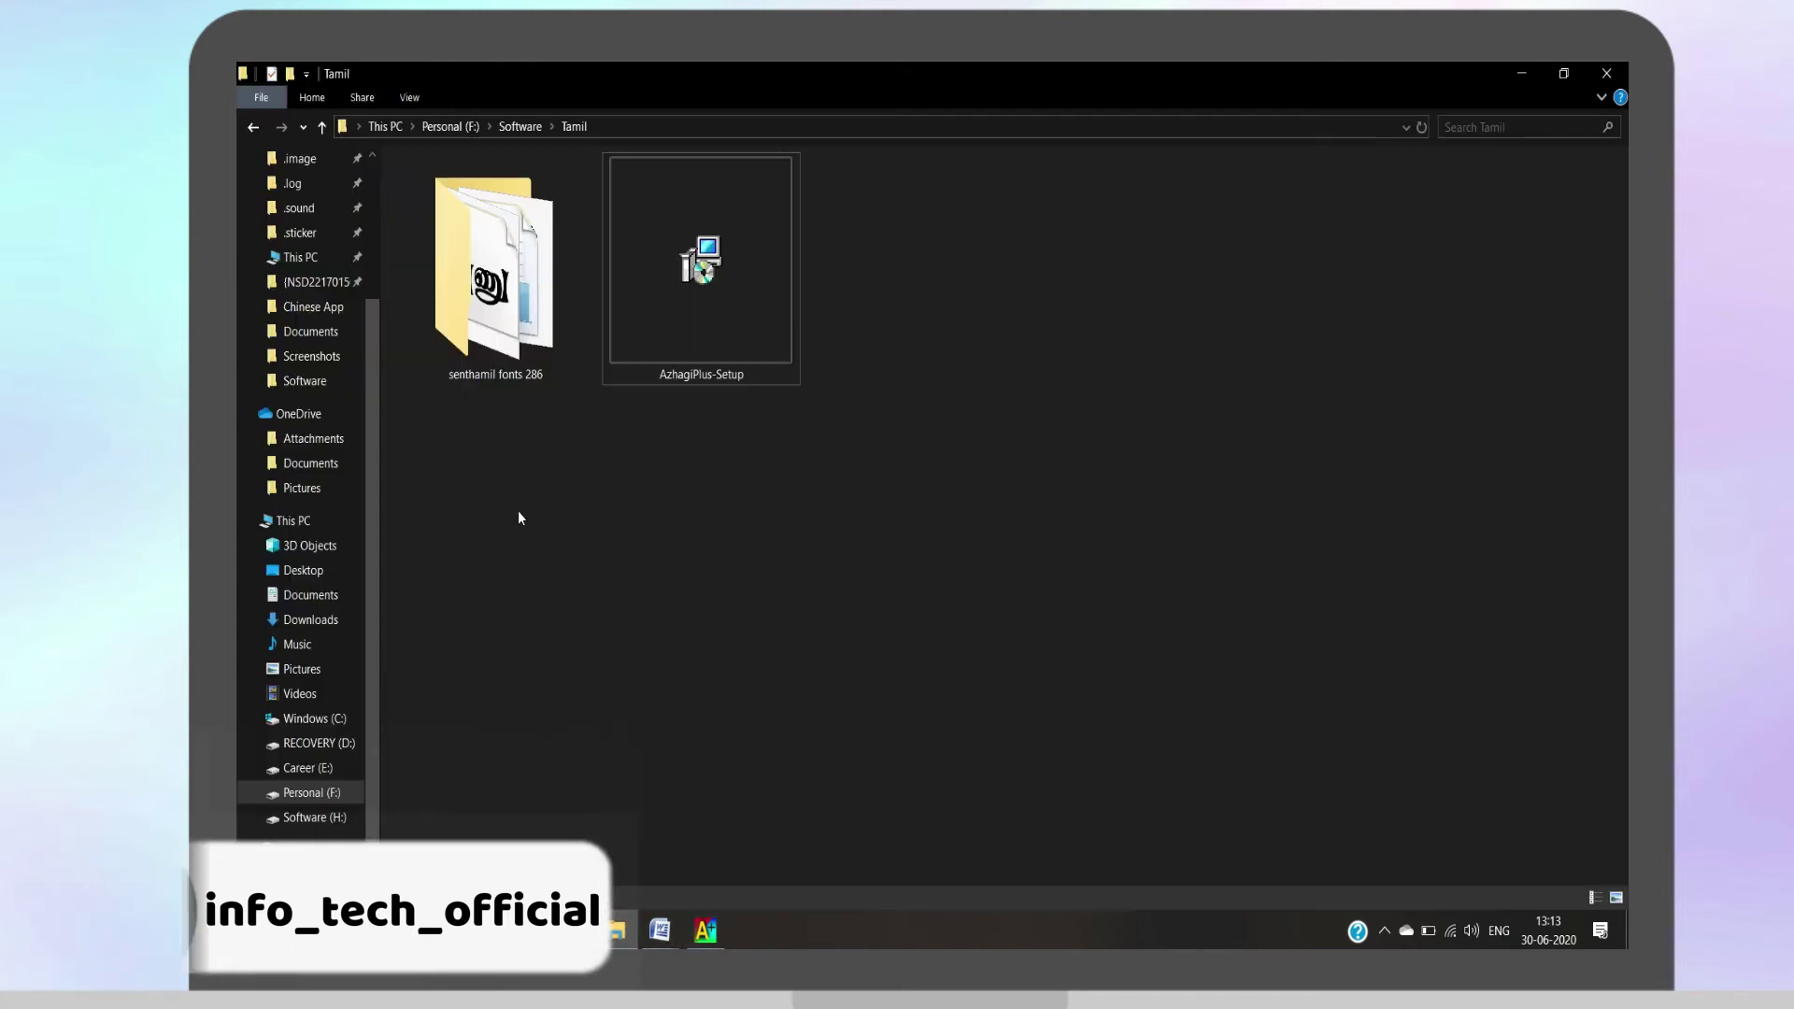
click(519, 324)
double_click(519, 323)
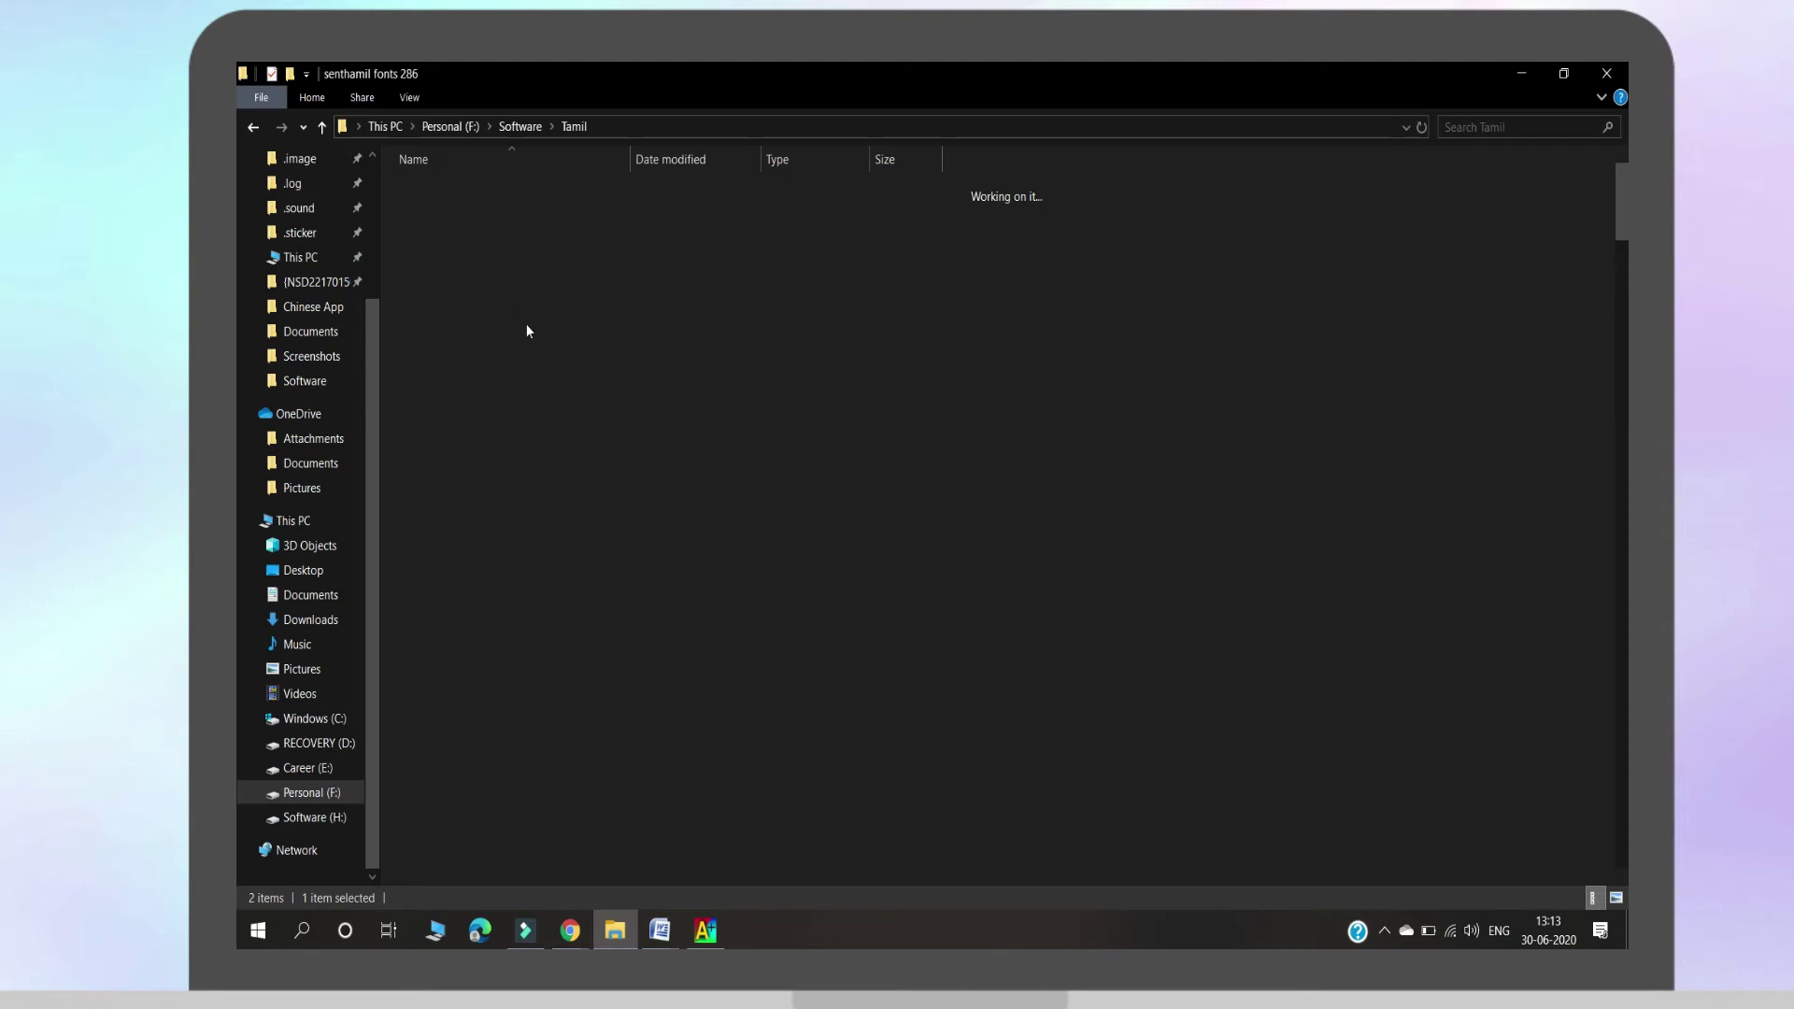
click(415, 103)
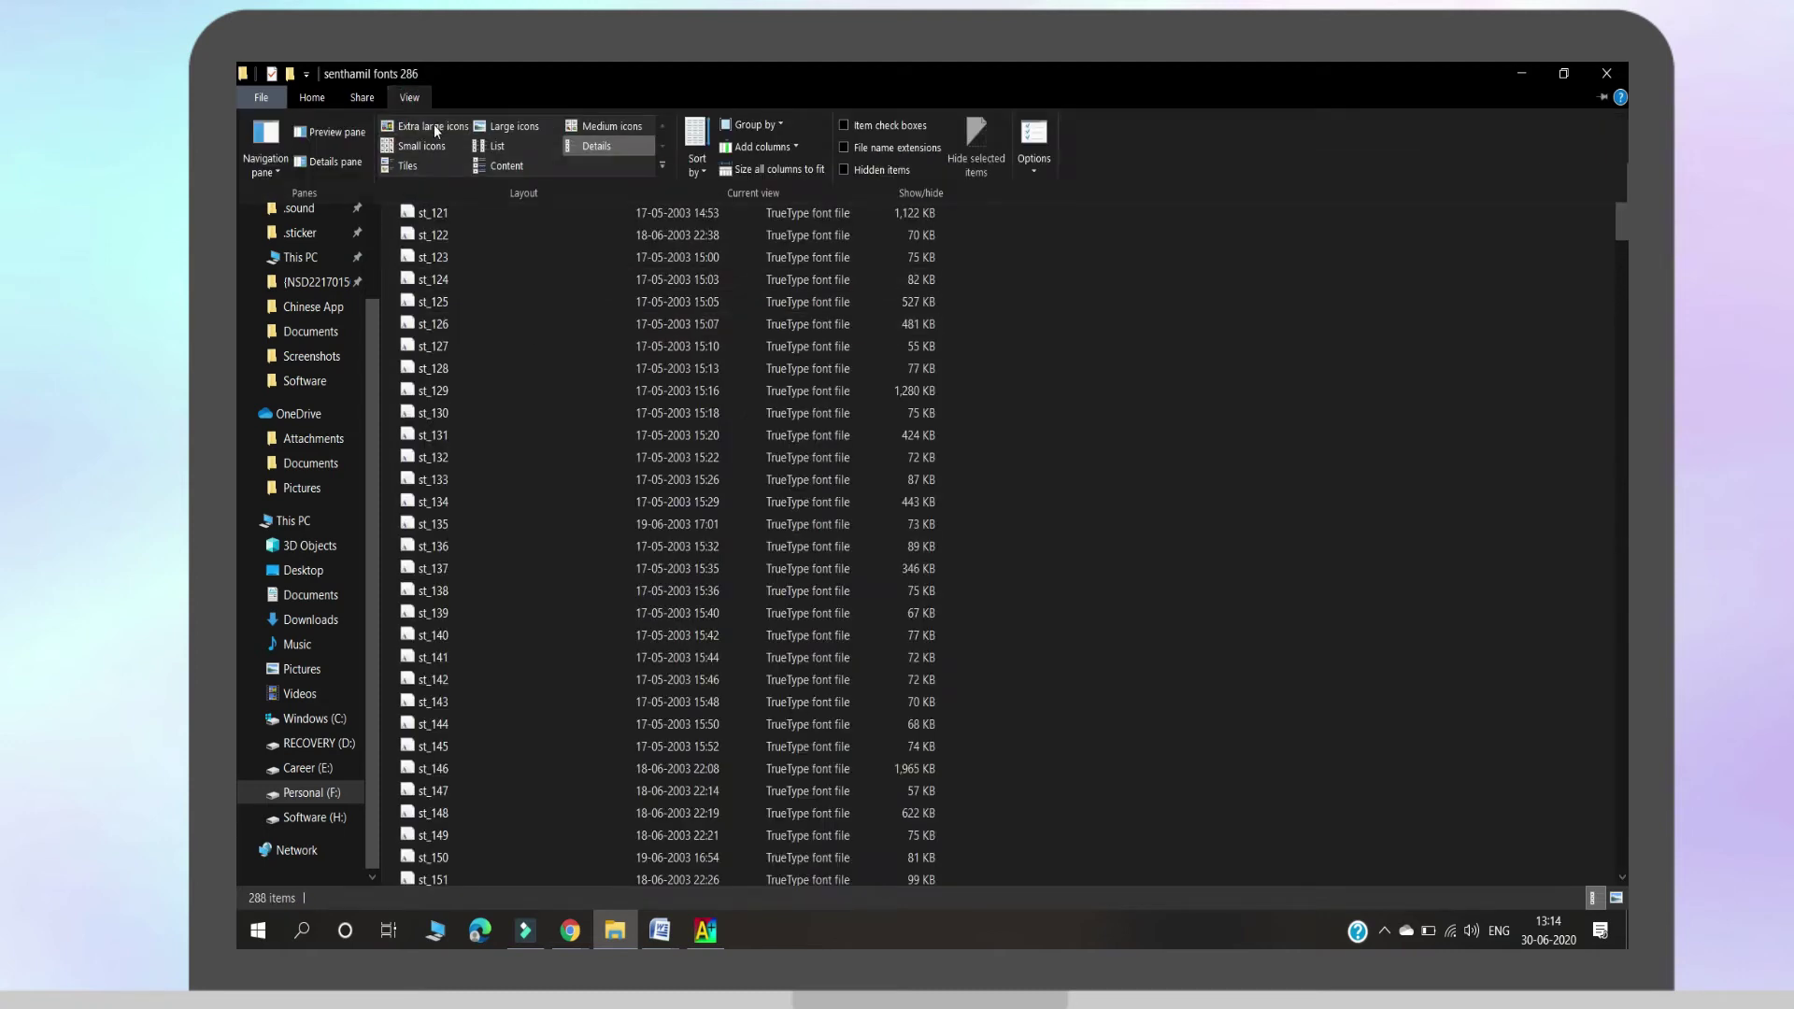
click(458, 131)
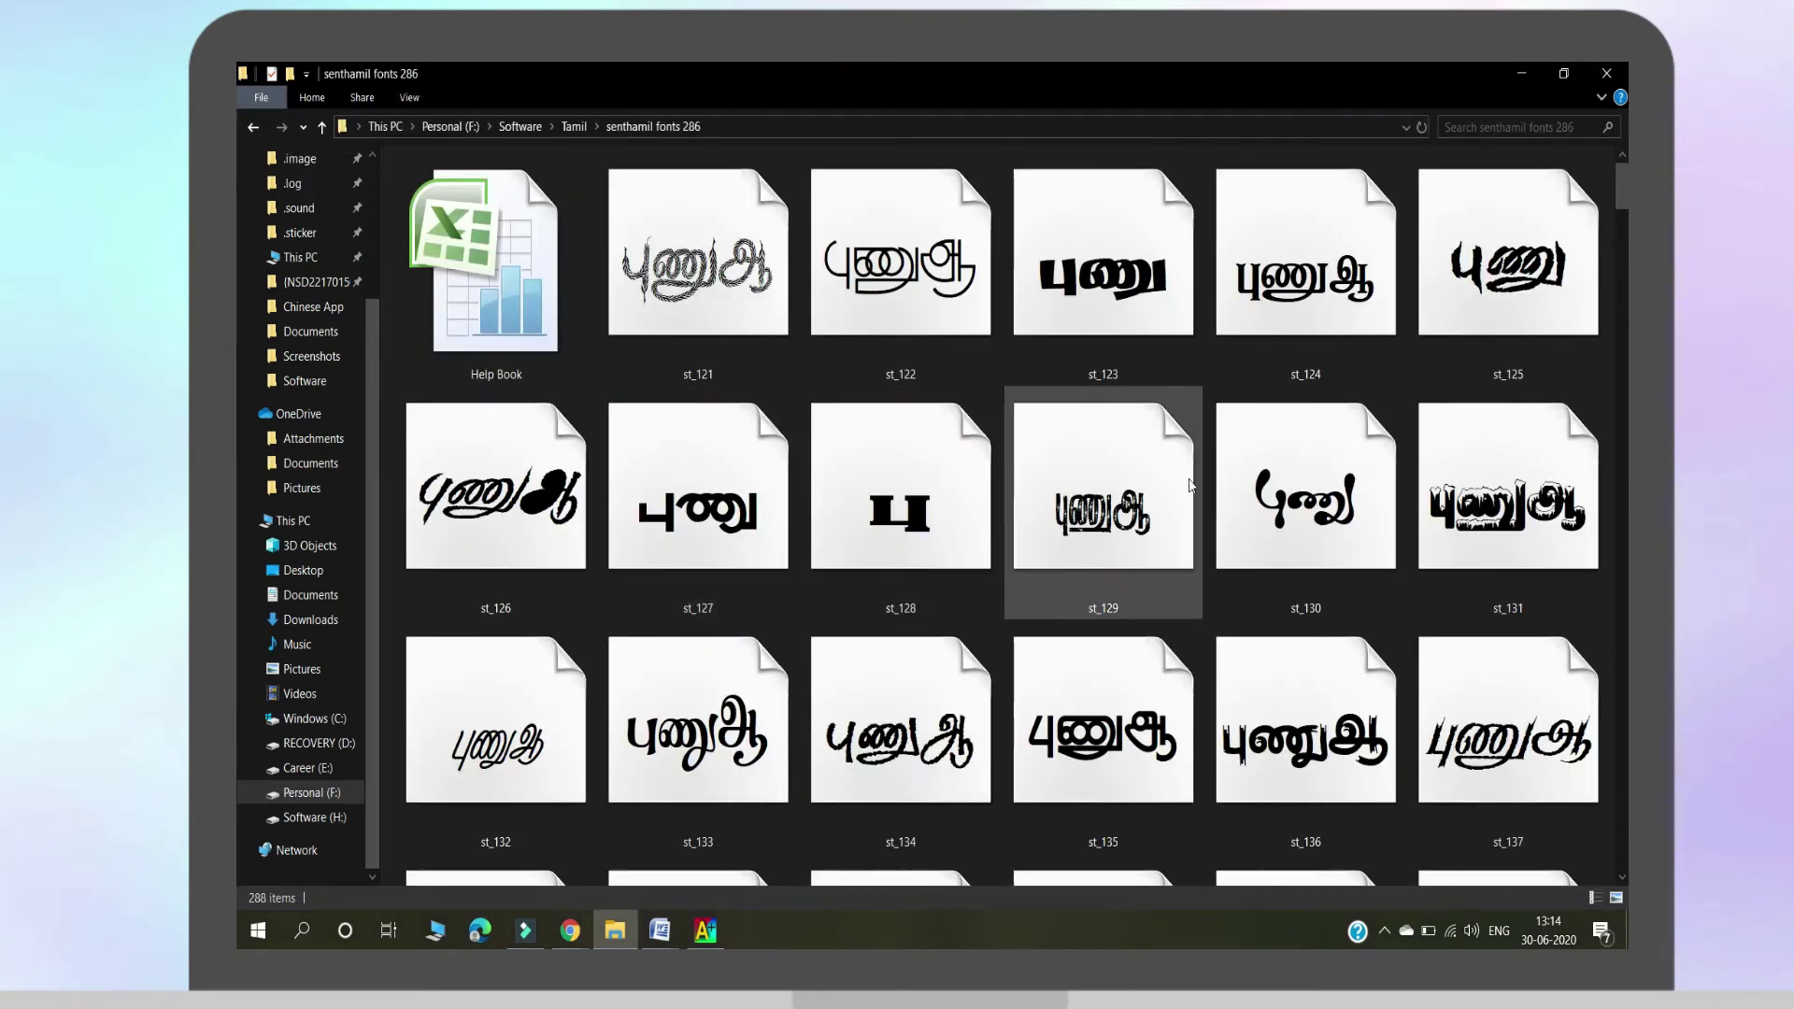
Install the STMZH - 121 font from st_121, dismissing the replace prompt.
double_click(716, 323)
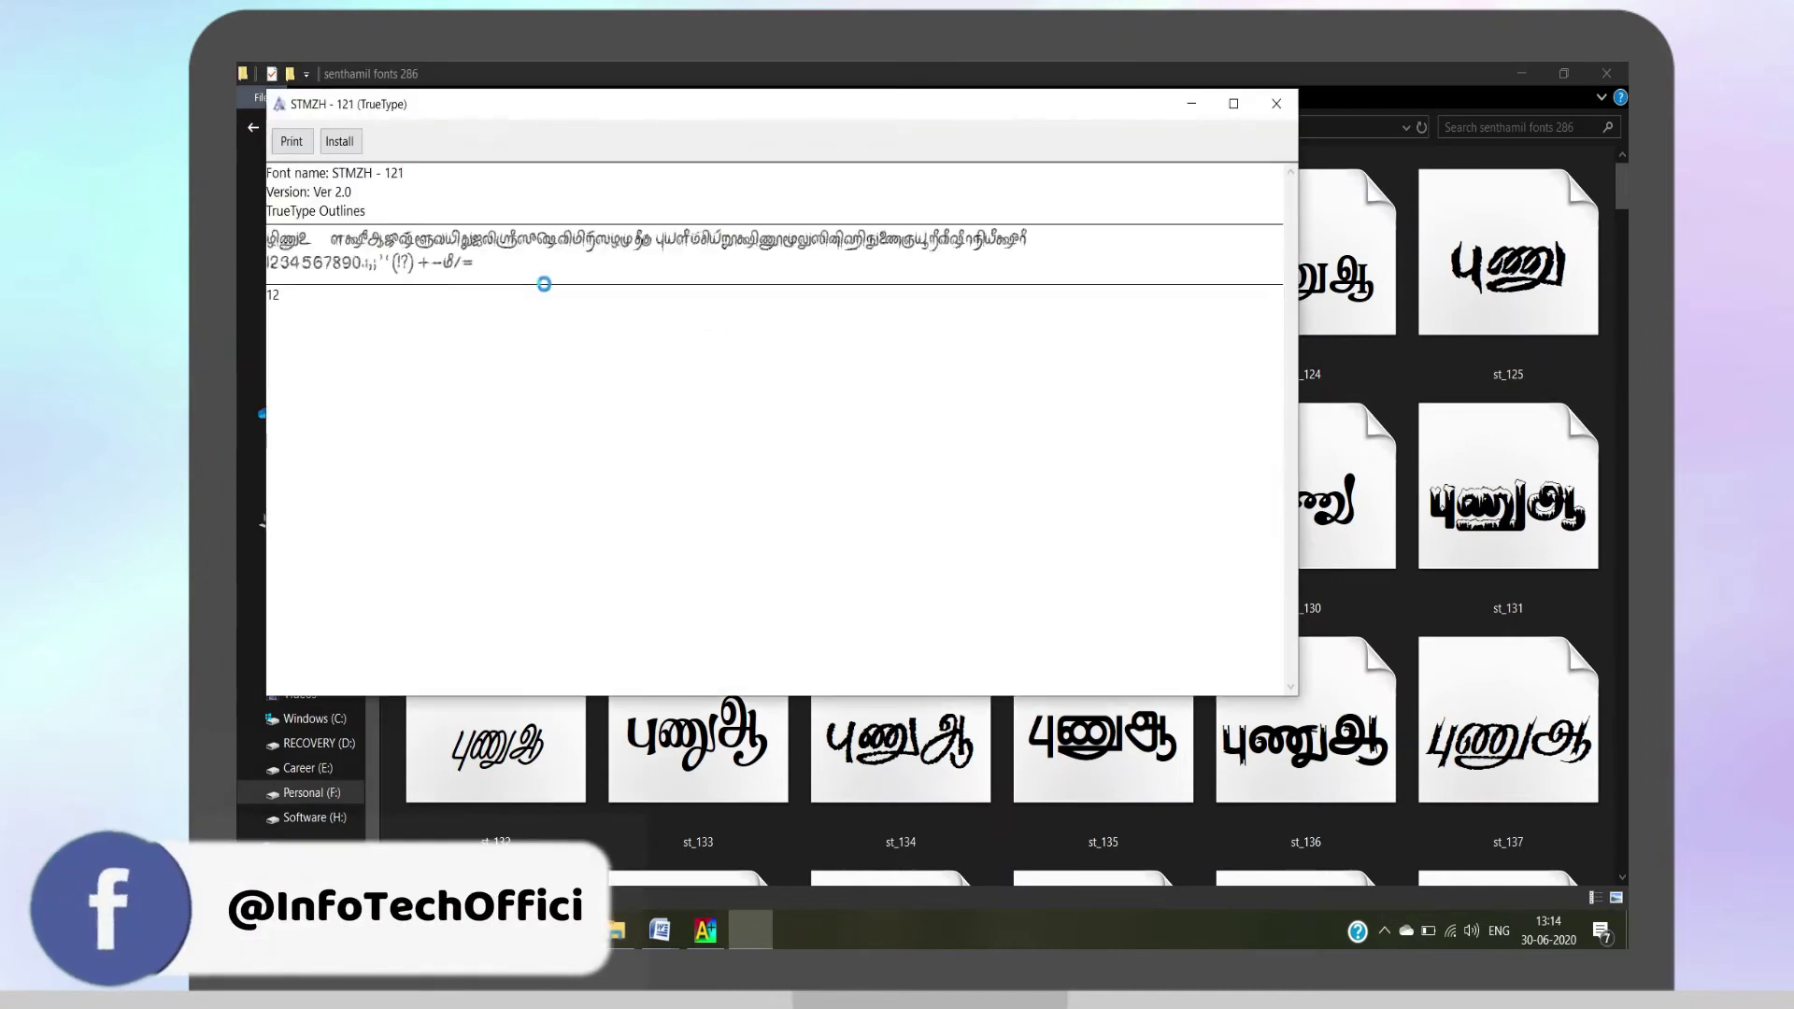
click(340, 148)
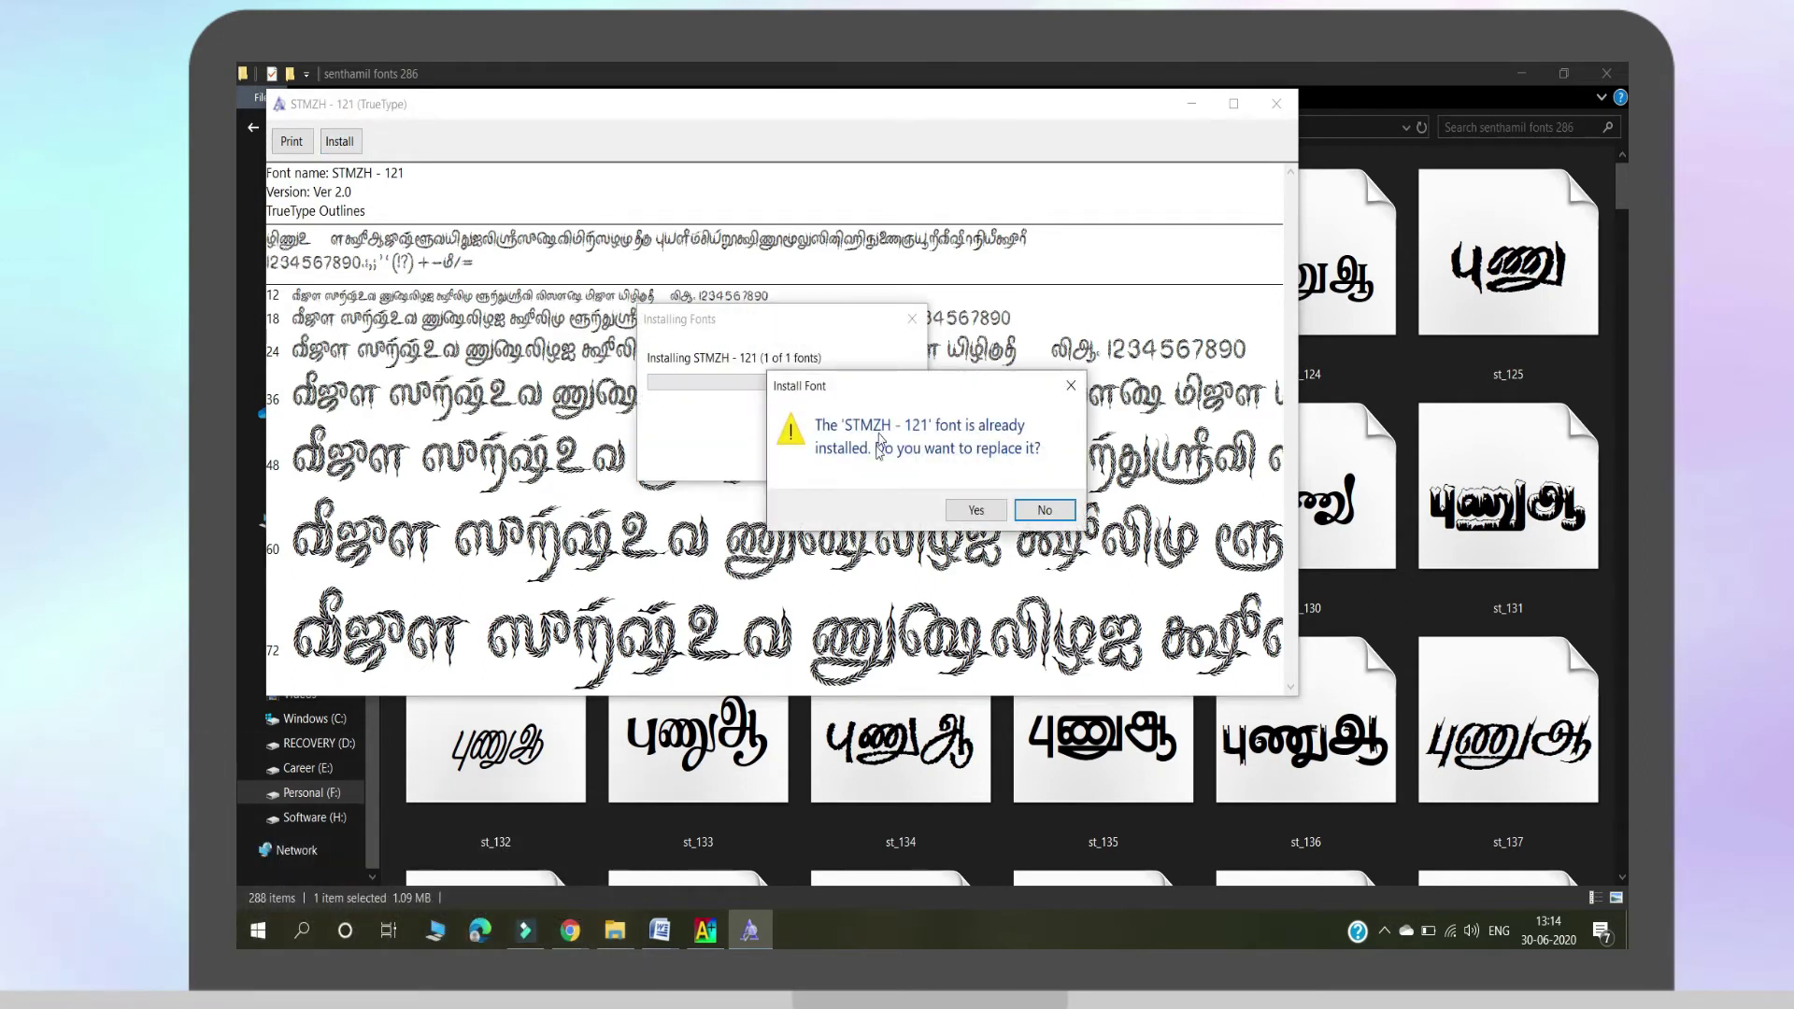
click(1071, 385)
click(914, 318)
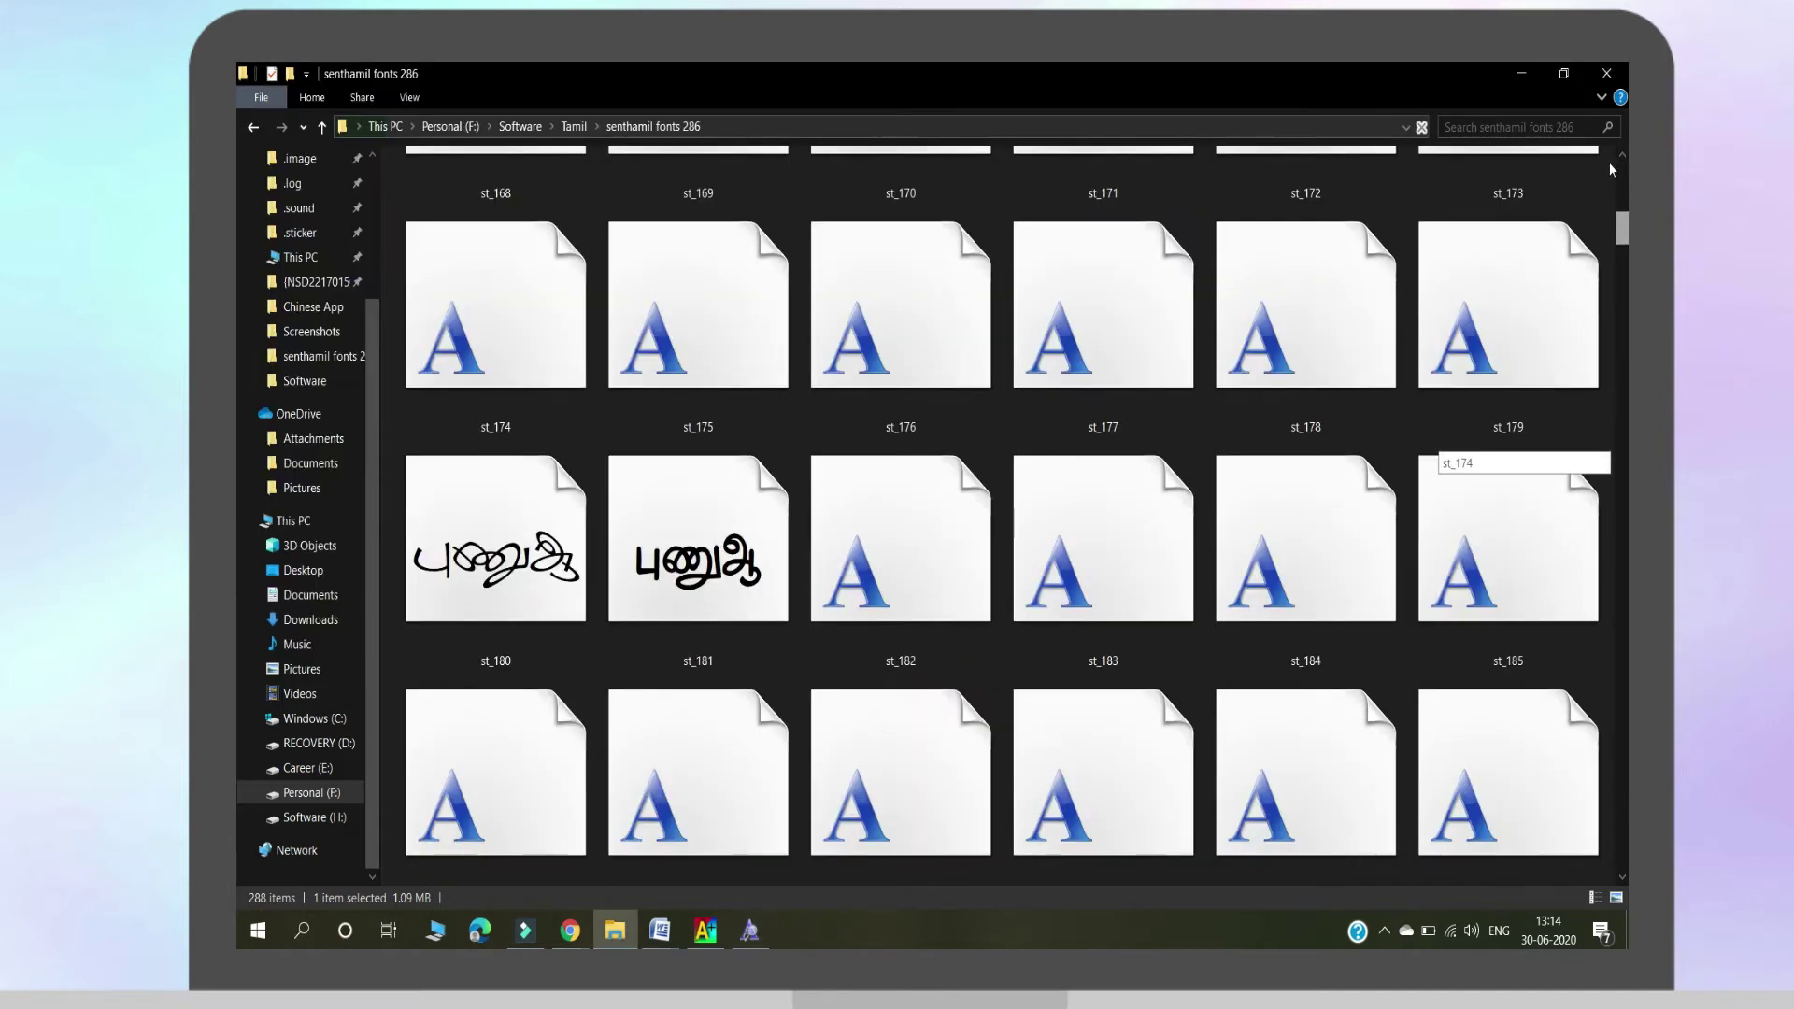
scroll(1609, 163, up, 10)
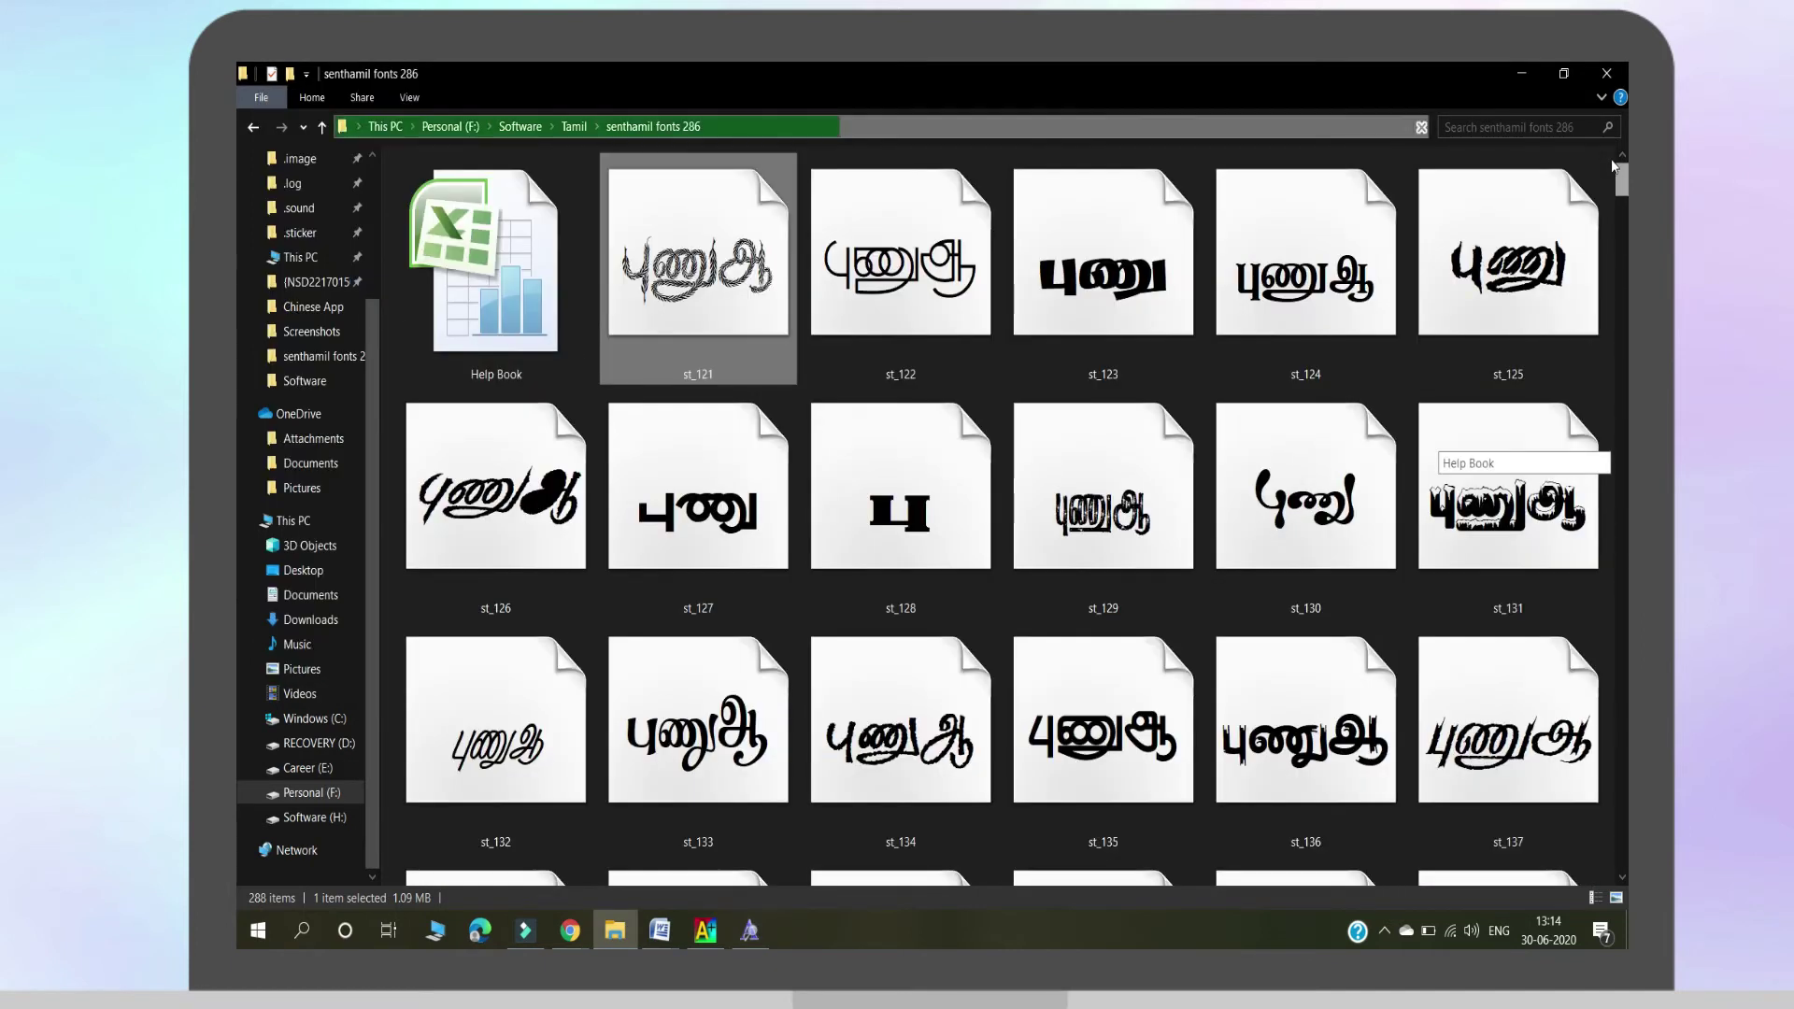
Review the Tamil key mappings in Excel's Help Book, then minimize Excel.
click(445, 311)
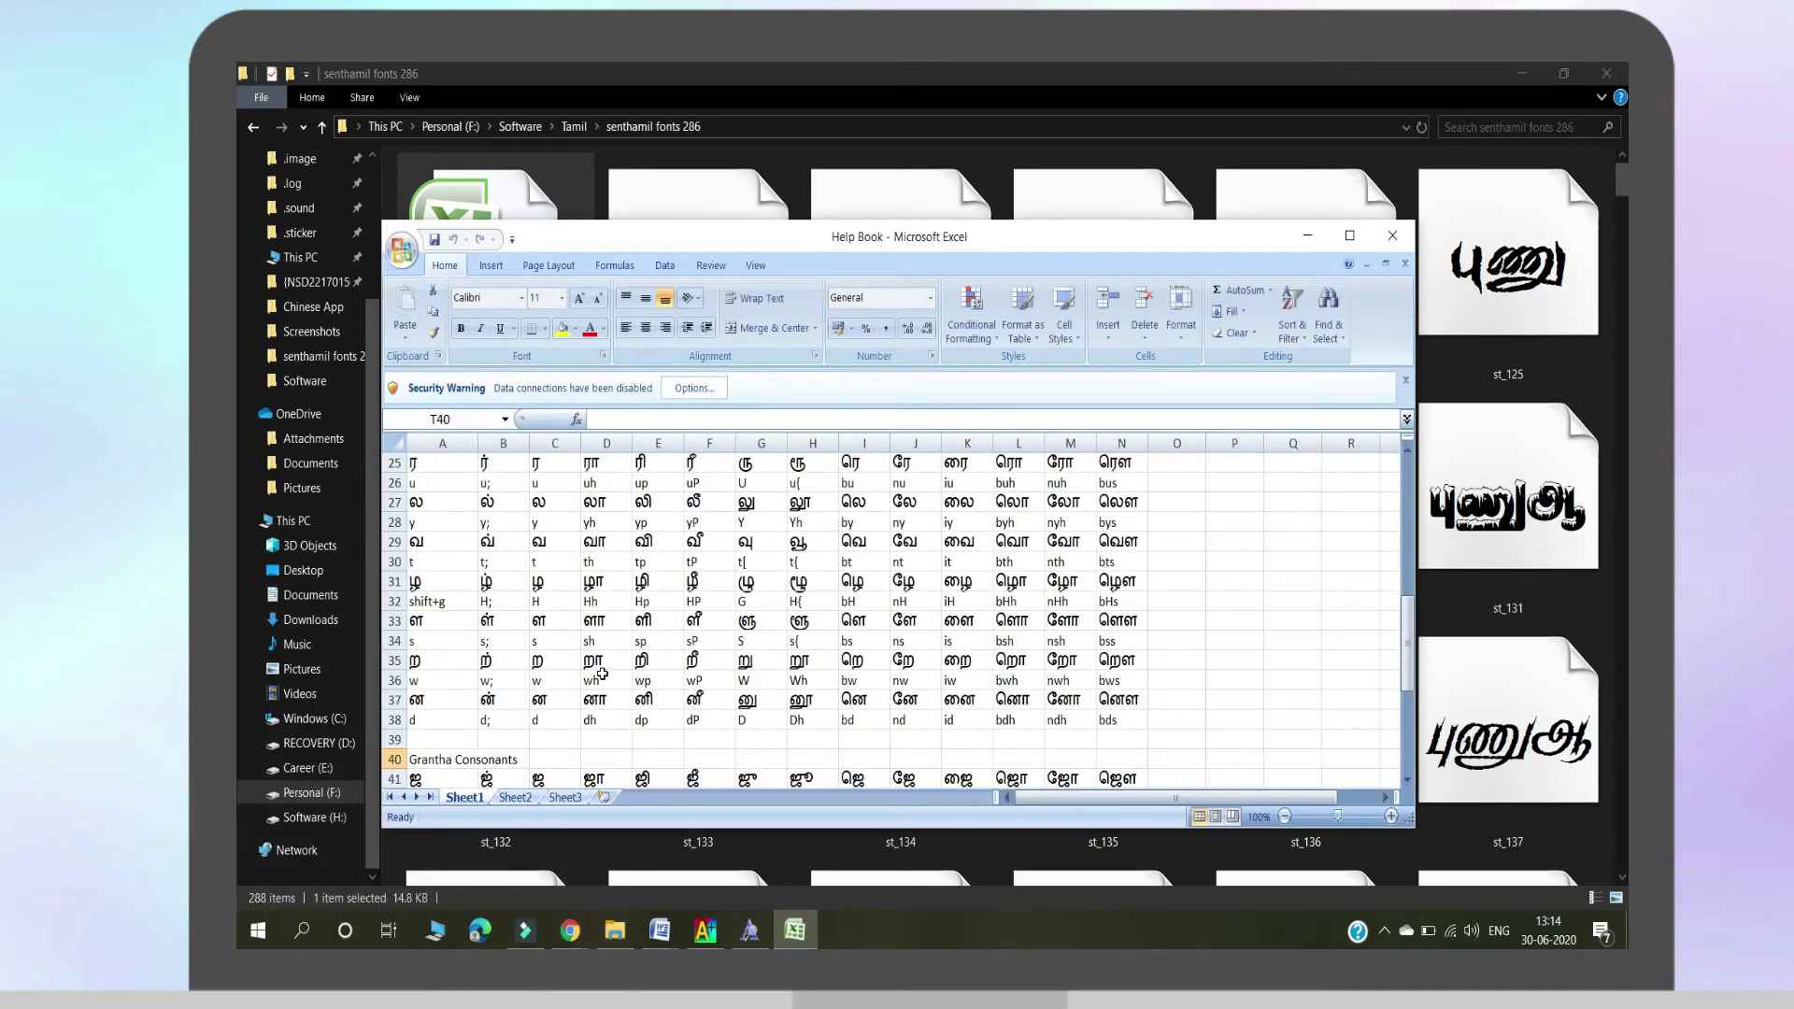
scroll(598, 654, down, 4)
scroll(602, 673, down, 4)
scroll(603, 673, up, 10)
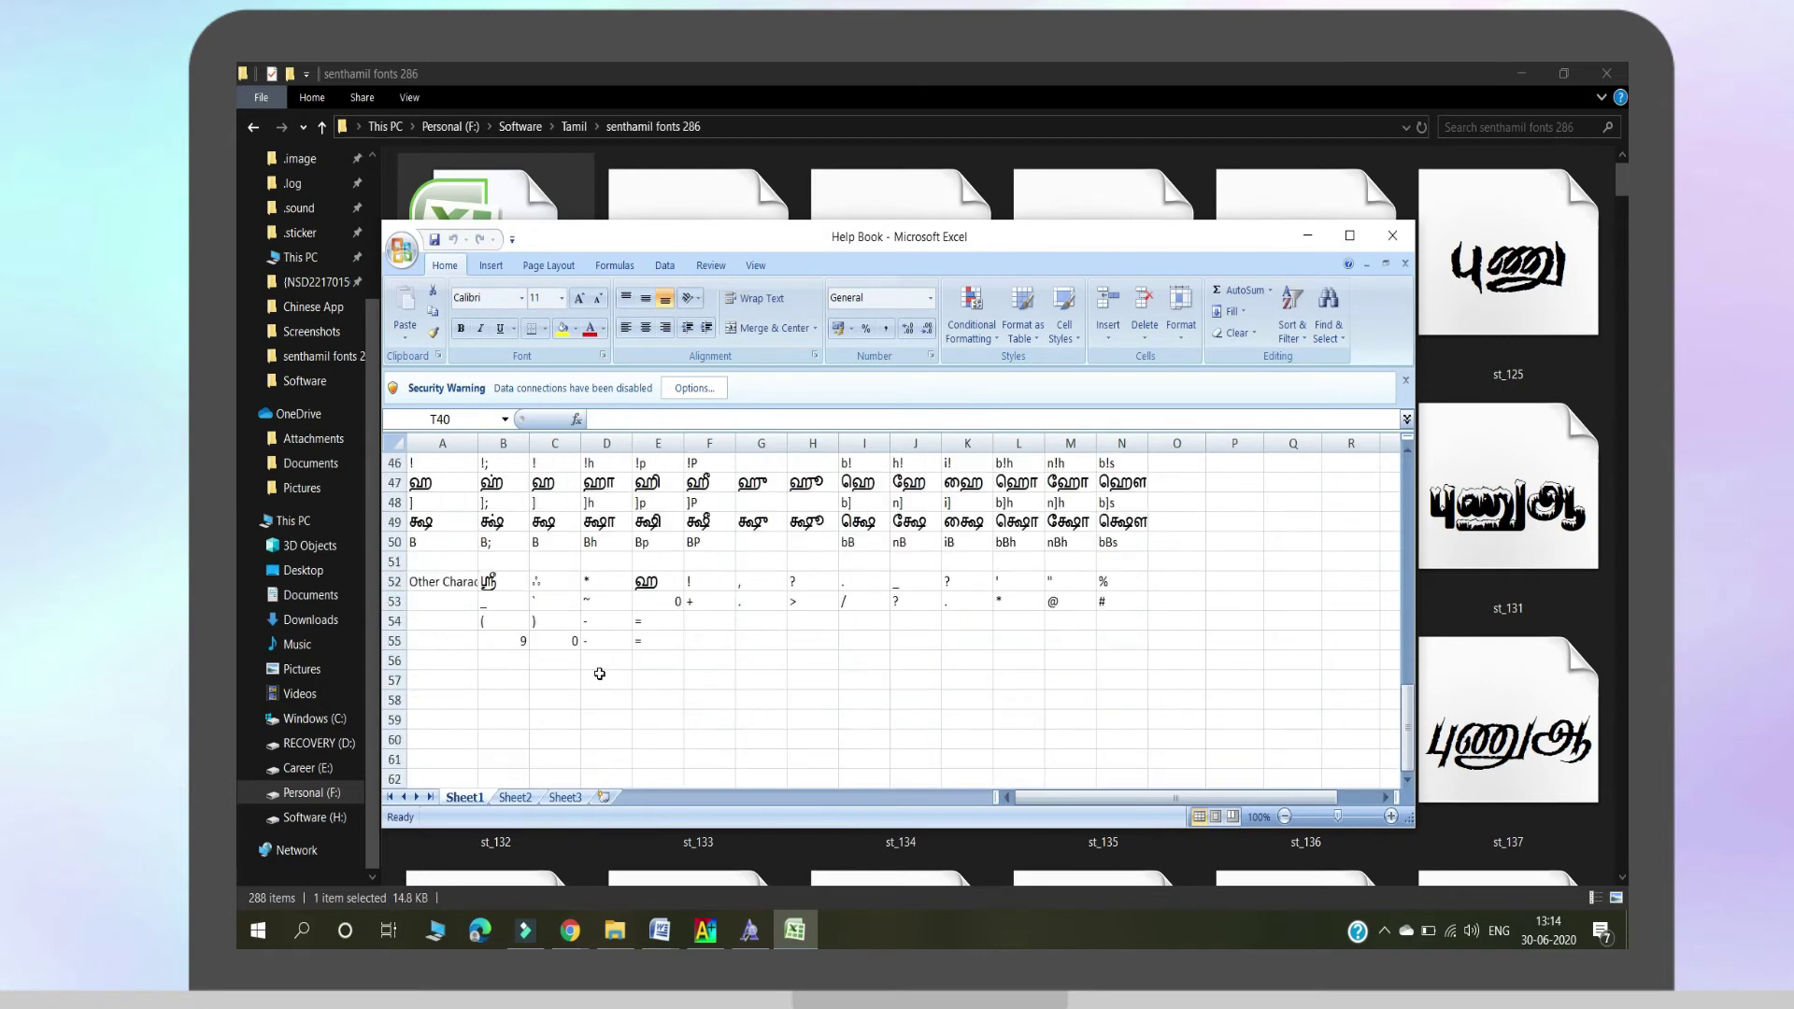
scroll(599, 673, up, 6)
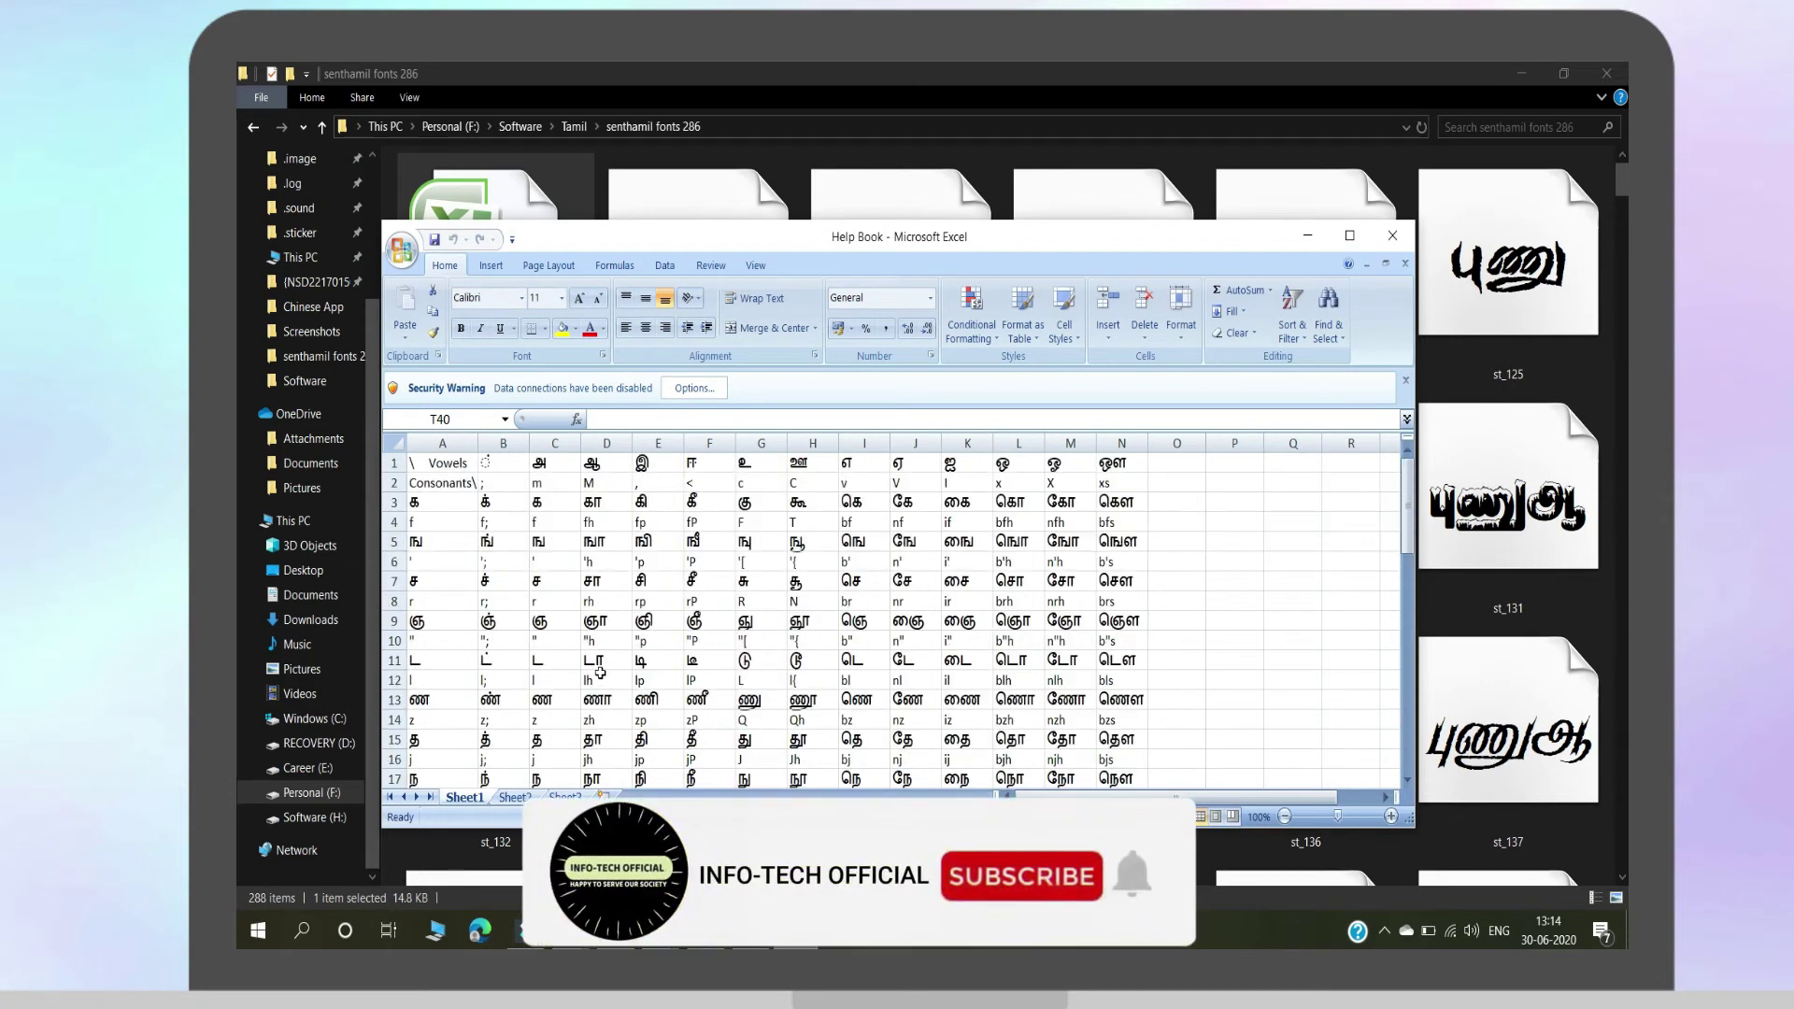
click(1307, 235)
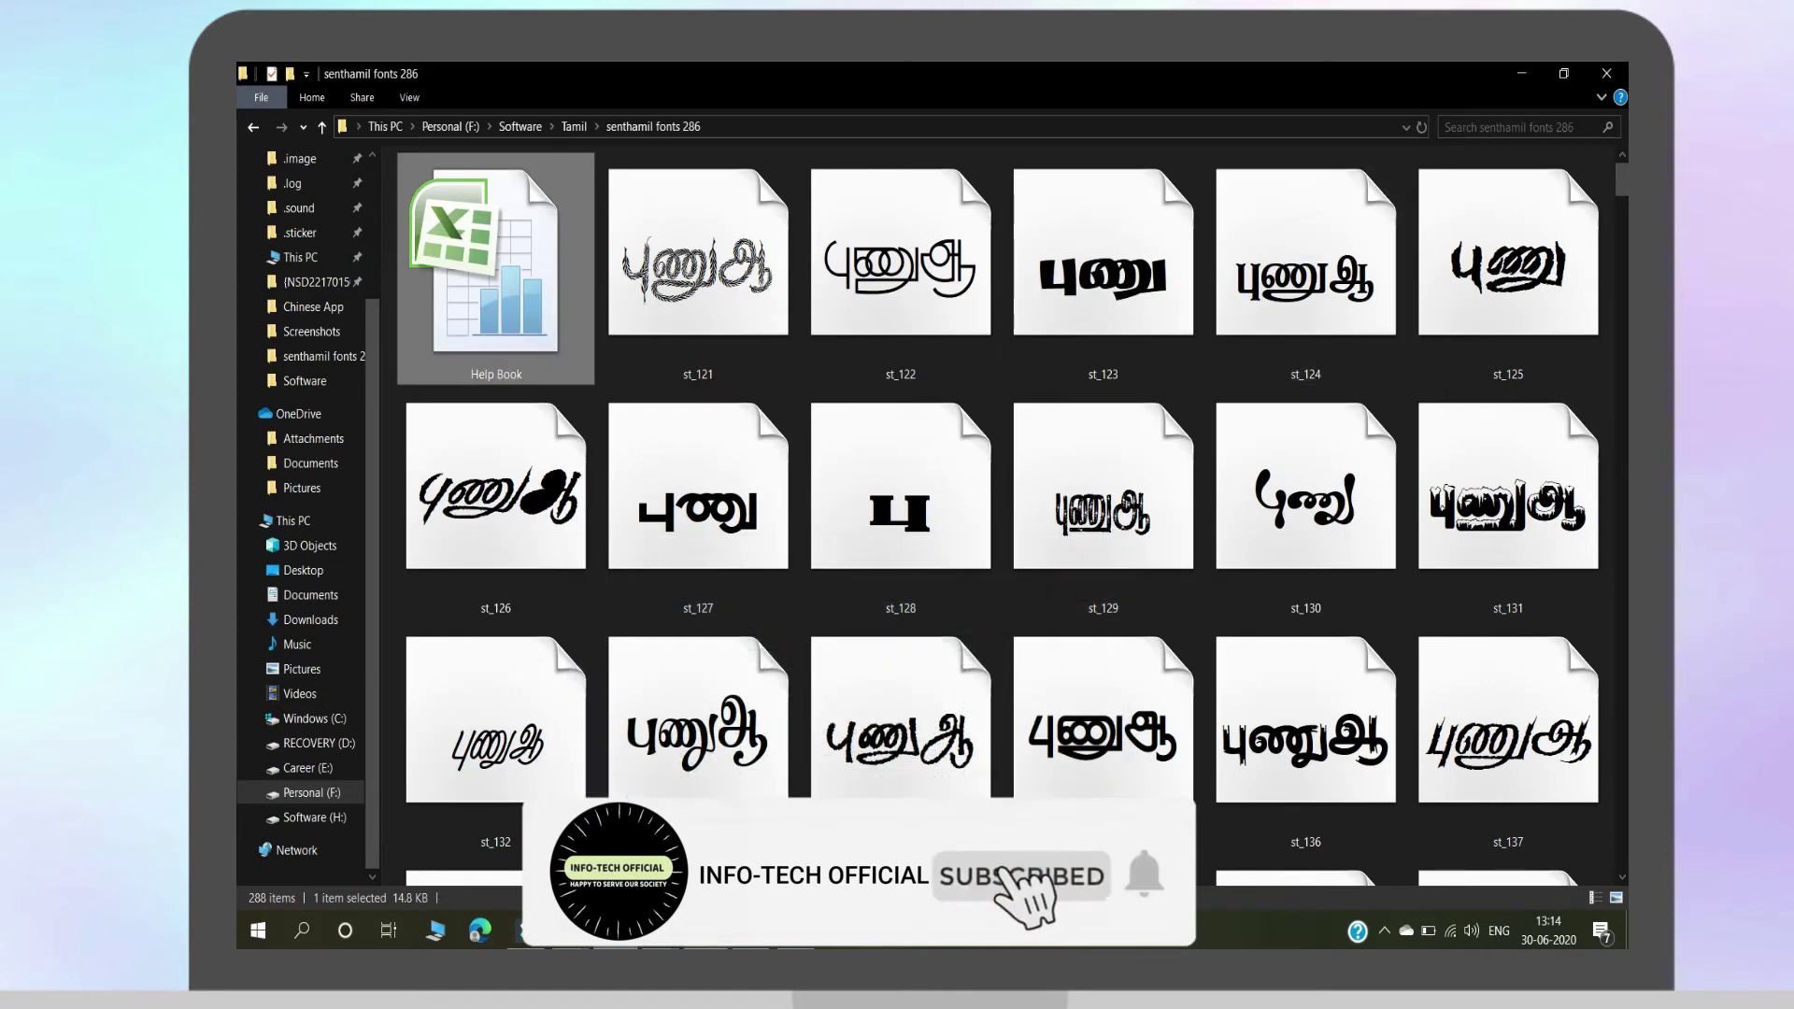
Put the cursor in blank Document2 and apply STMZH - 087 from Recently Used Fonts.
mouse_move(671, 946)
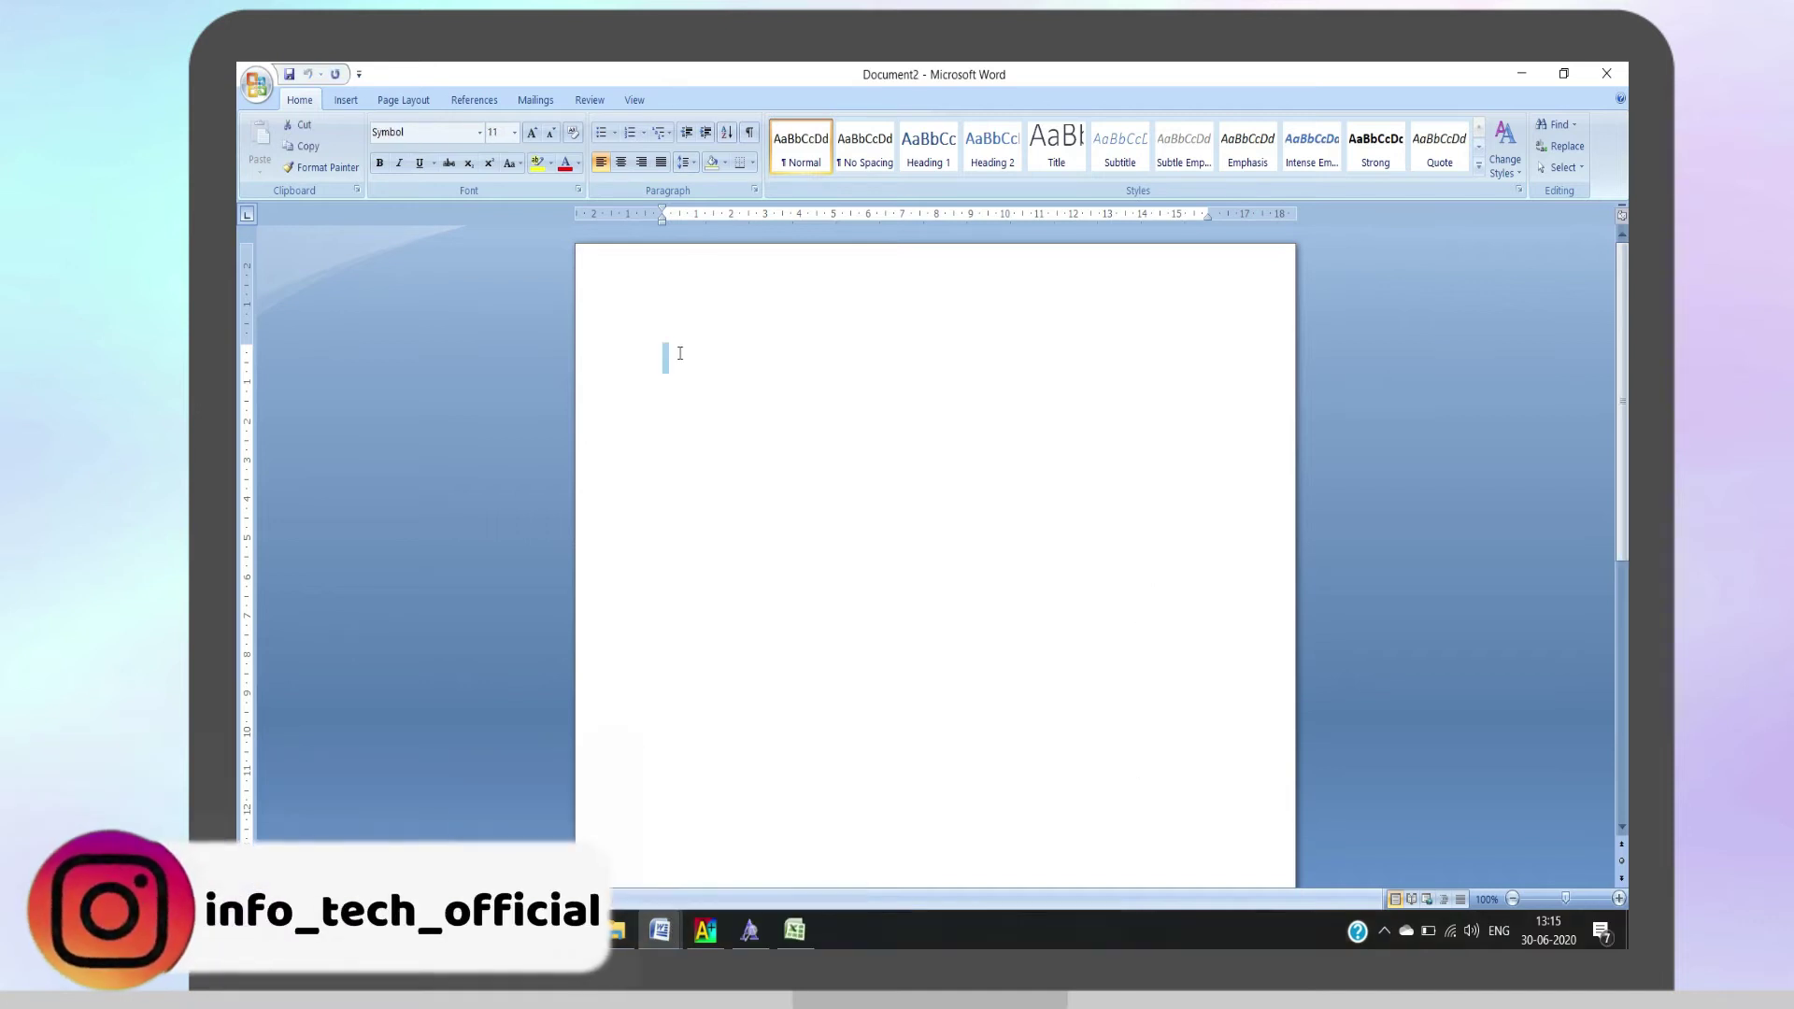
click(678, 353)
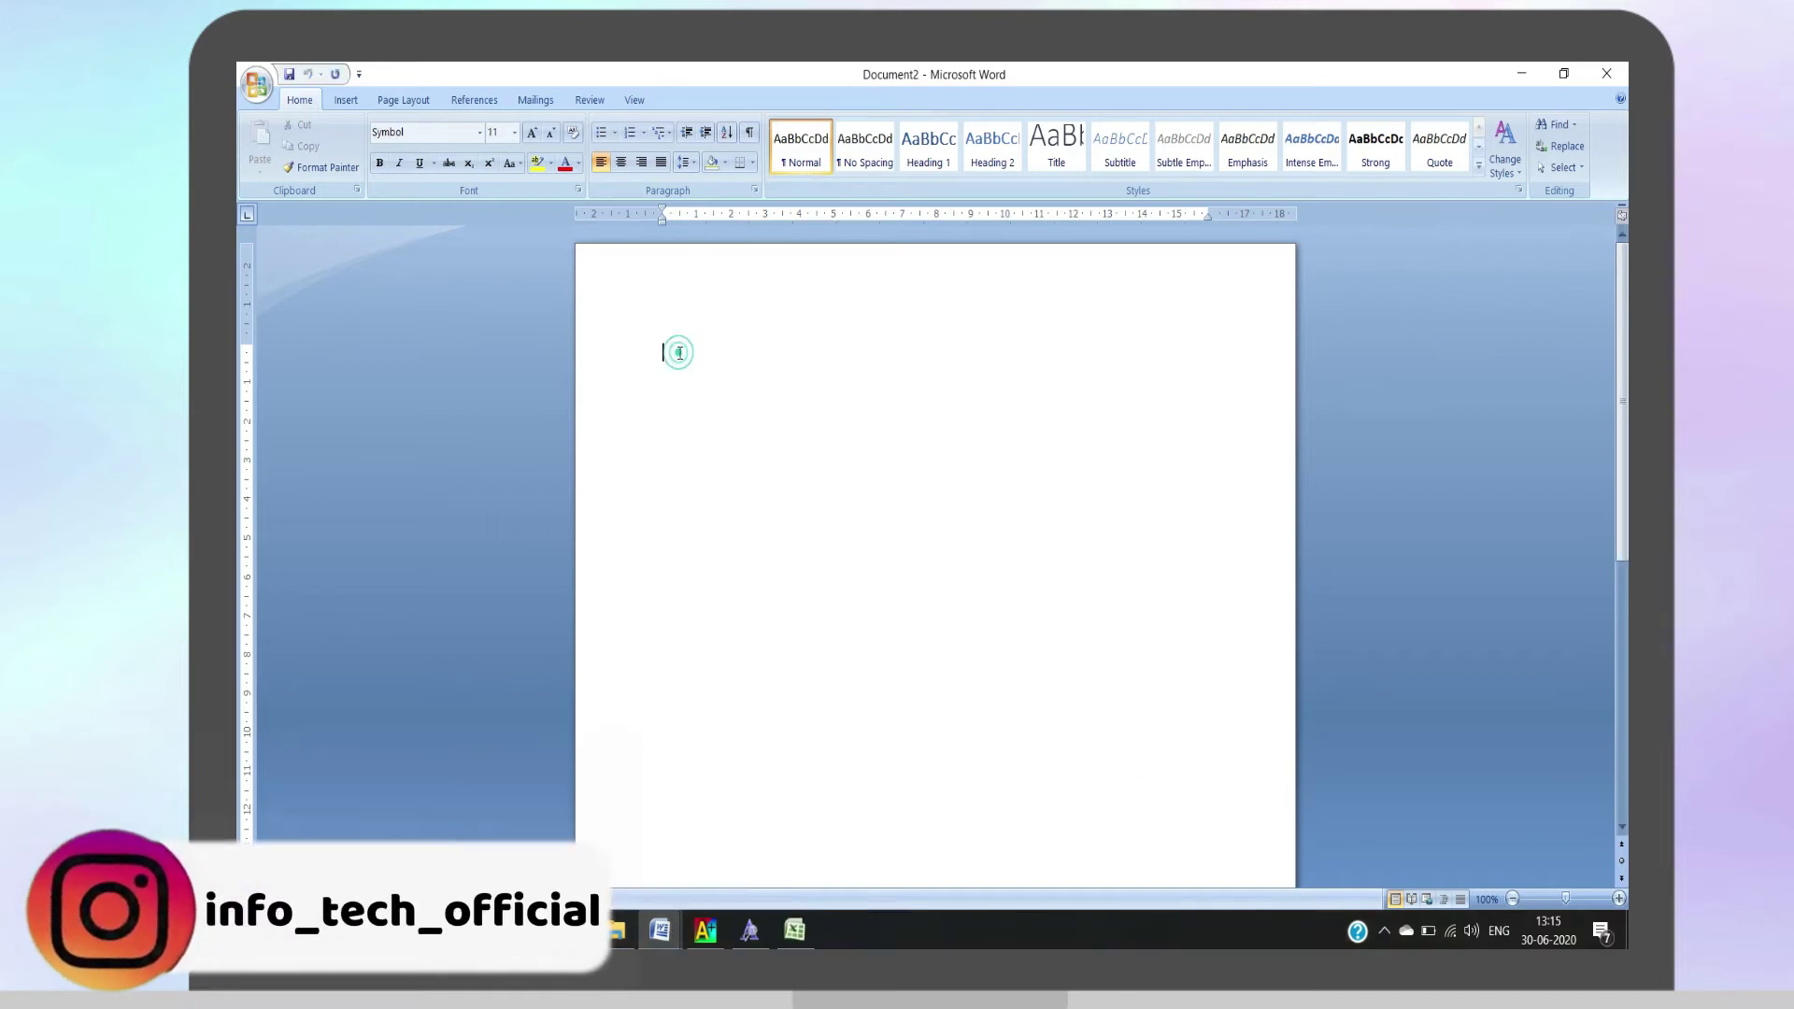
click(481, 133)
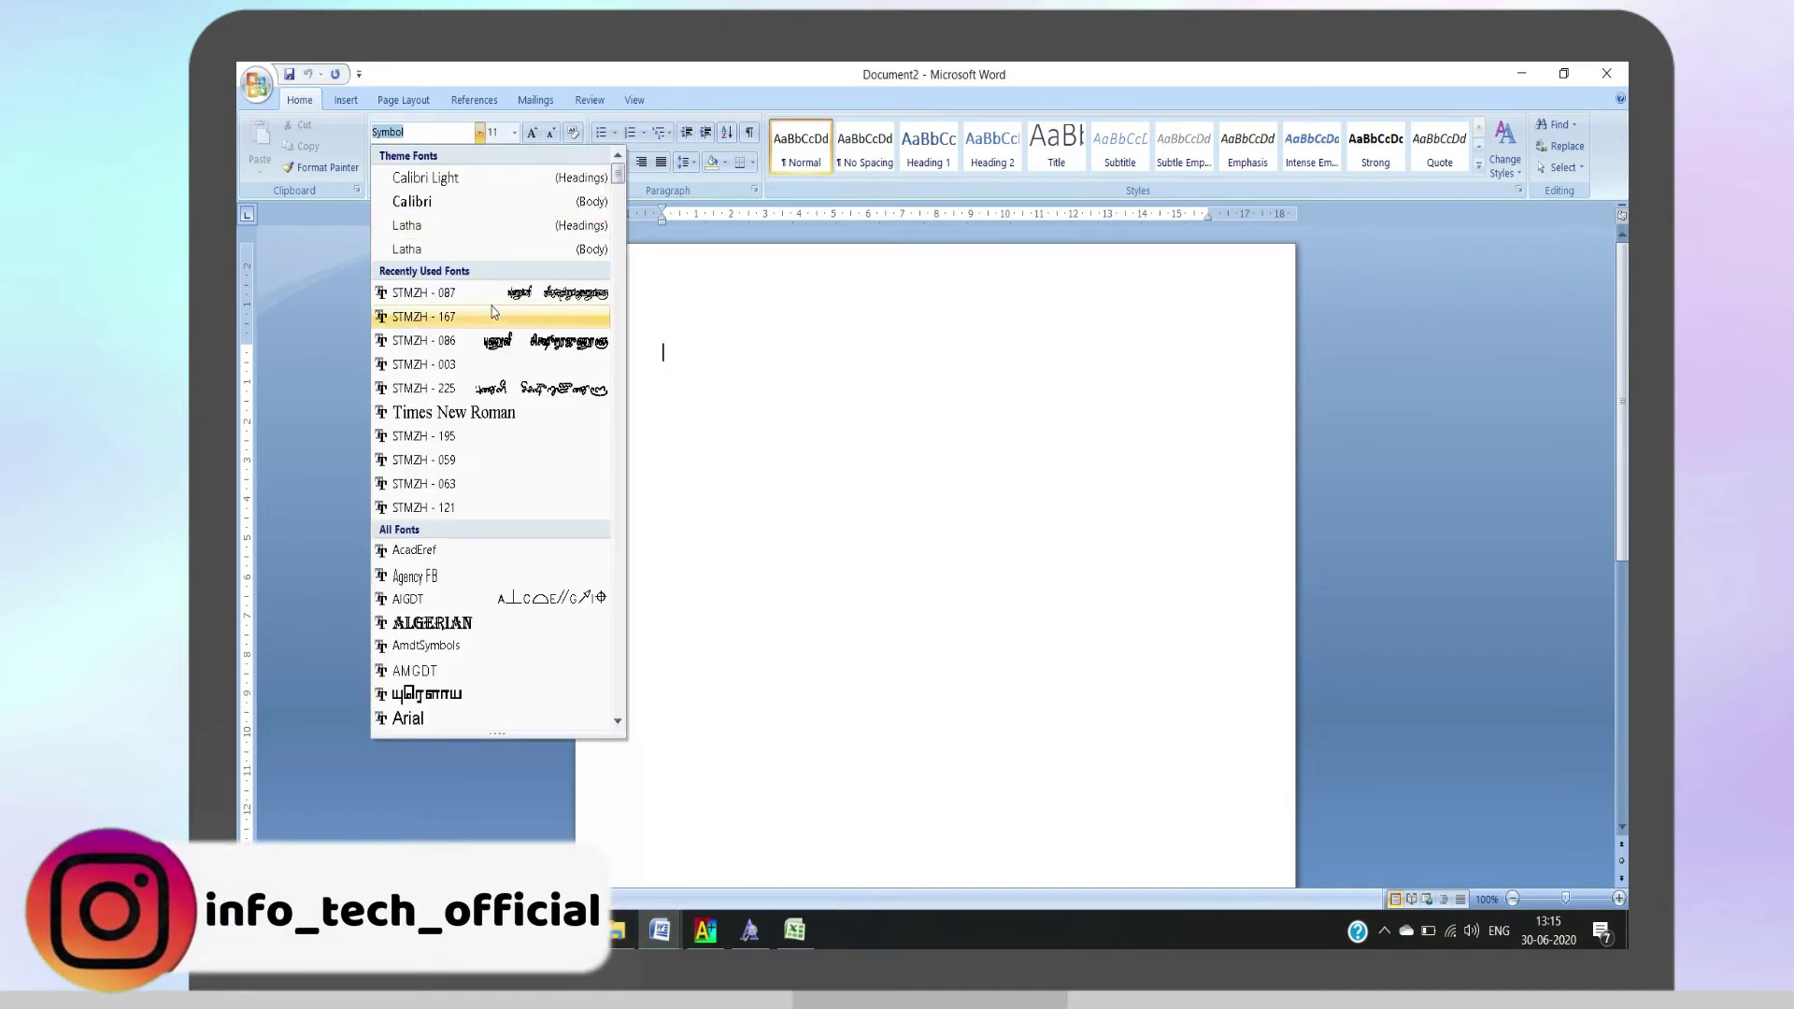
click(493, 297)
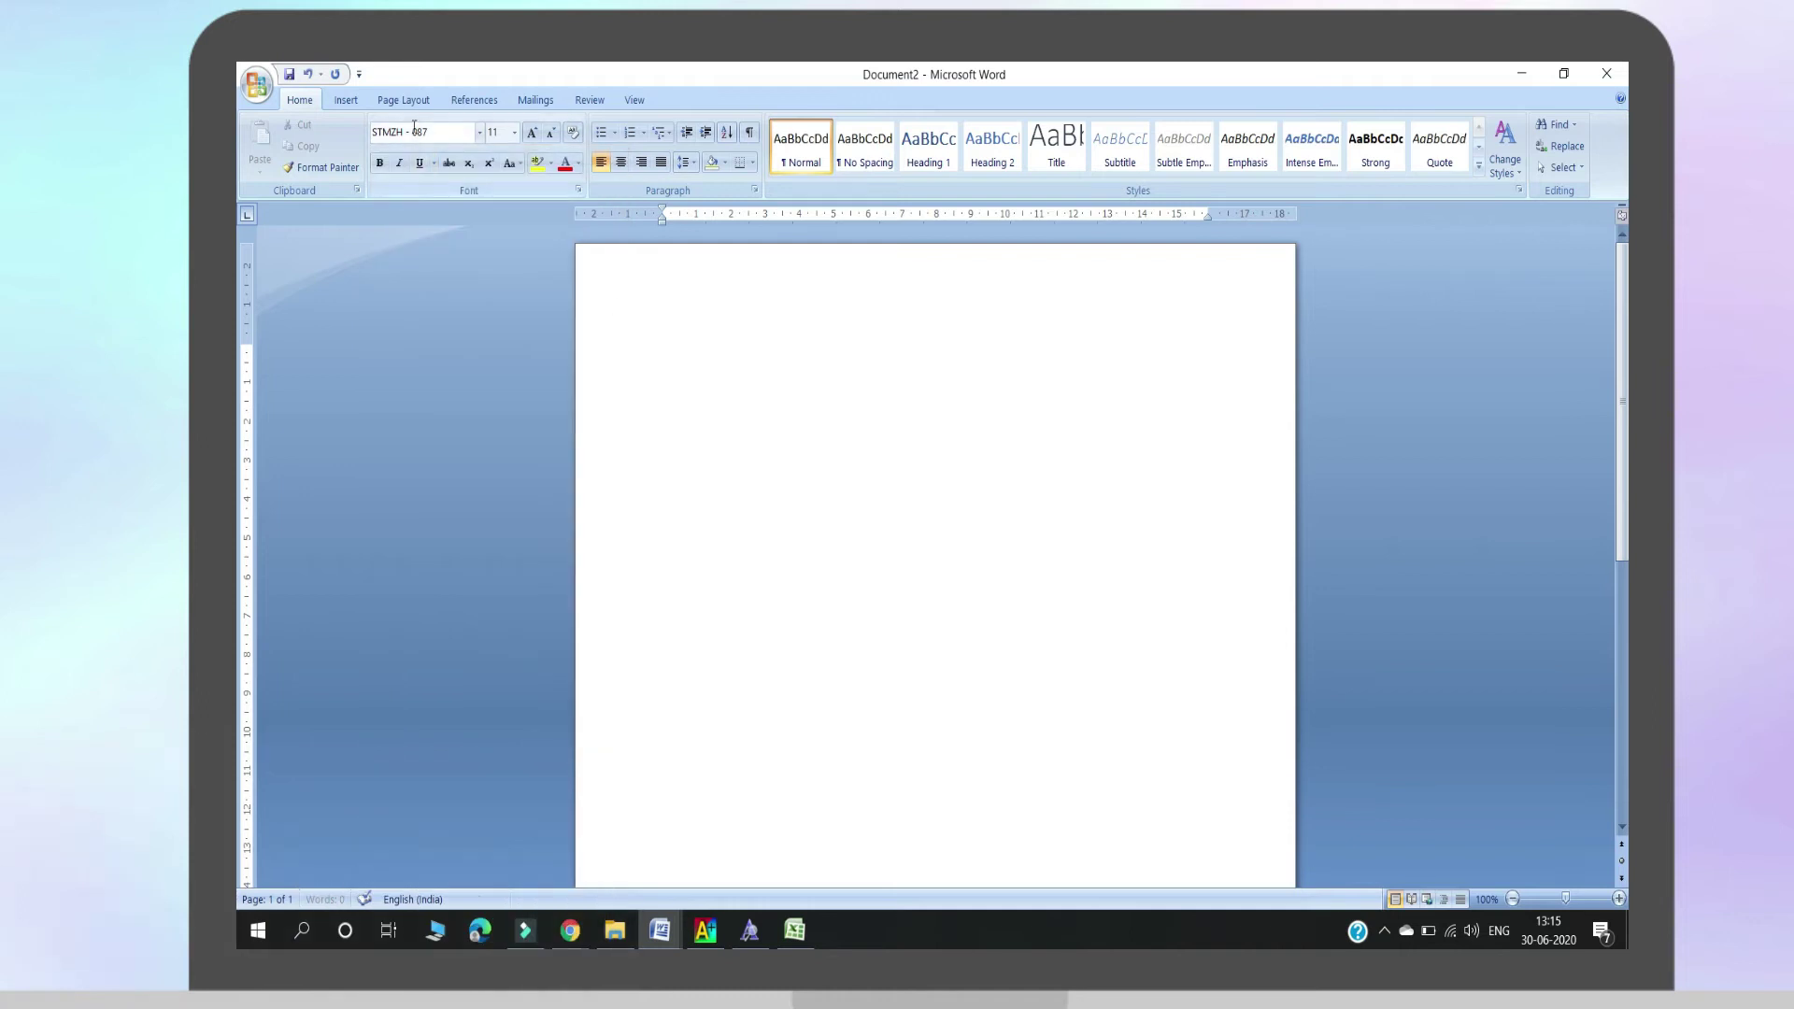